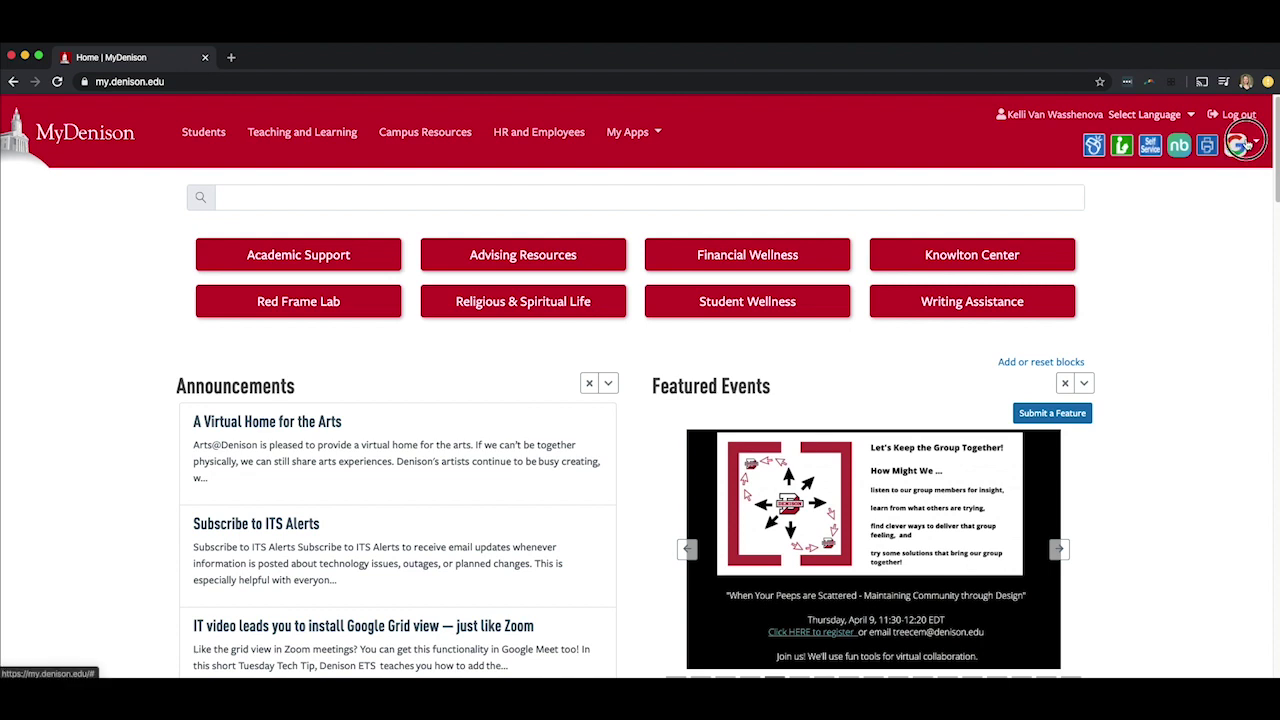
Open Google Drive from the MyDenison portal's Google apps list
left_click(1237, 147)
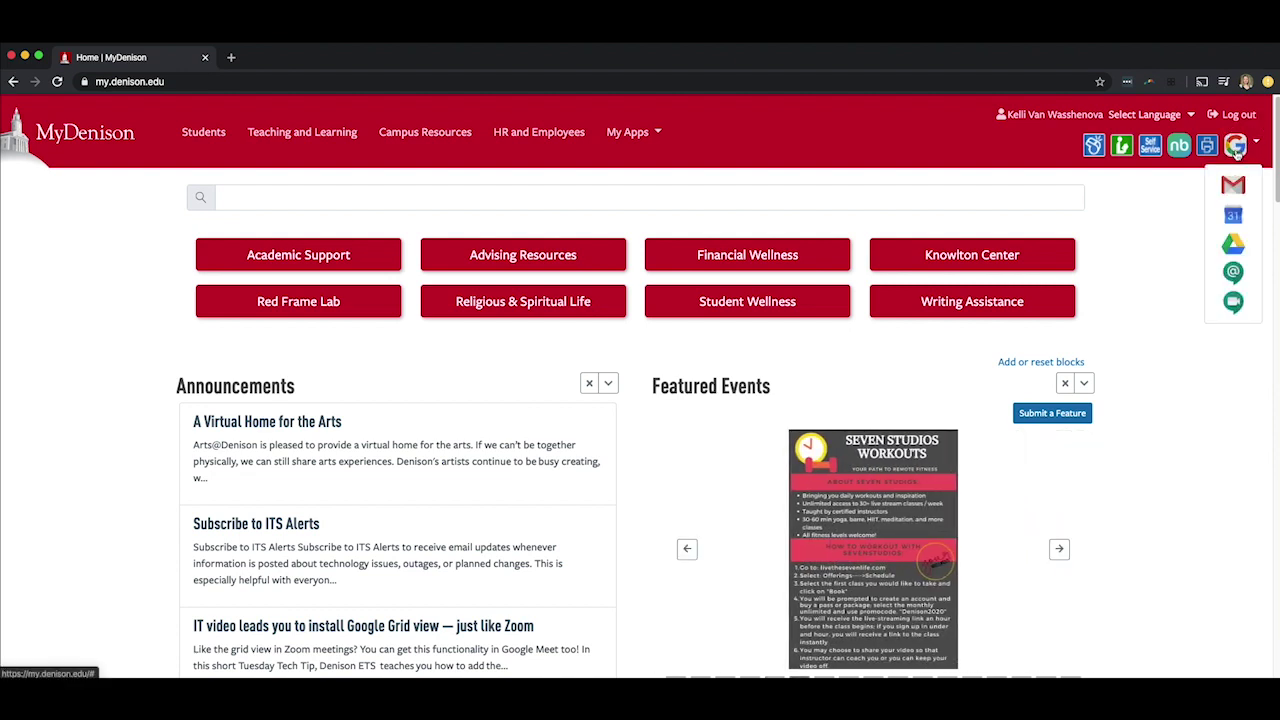
left_click(1235, 245)
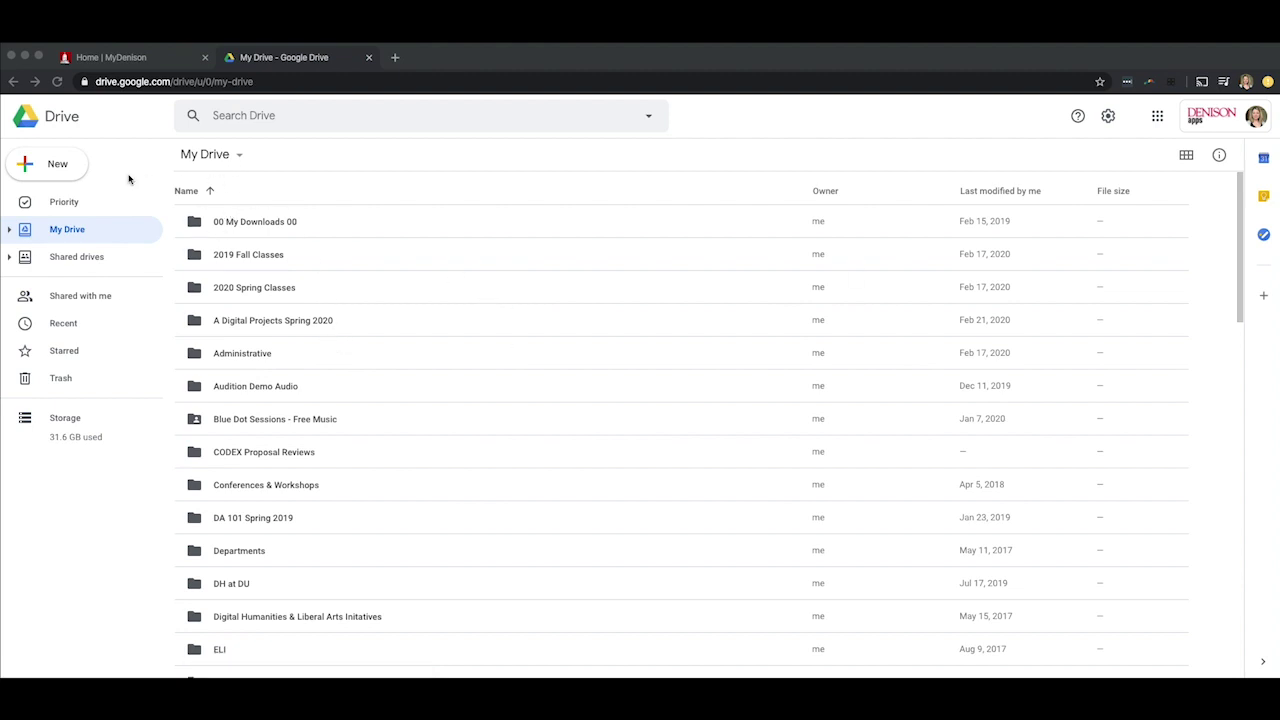
Create a new blank Google Form from Drive's New > More menu
left_click(52, 167)
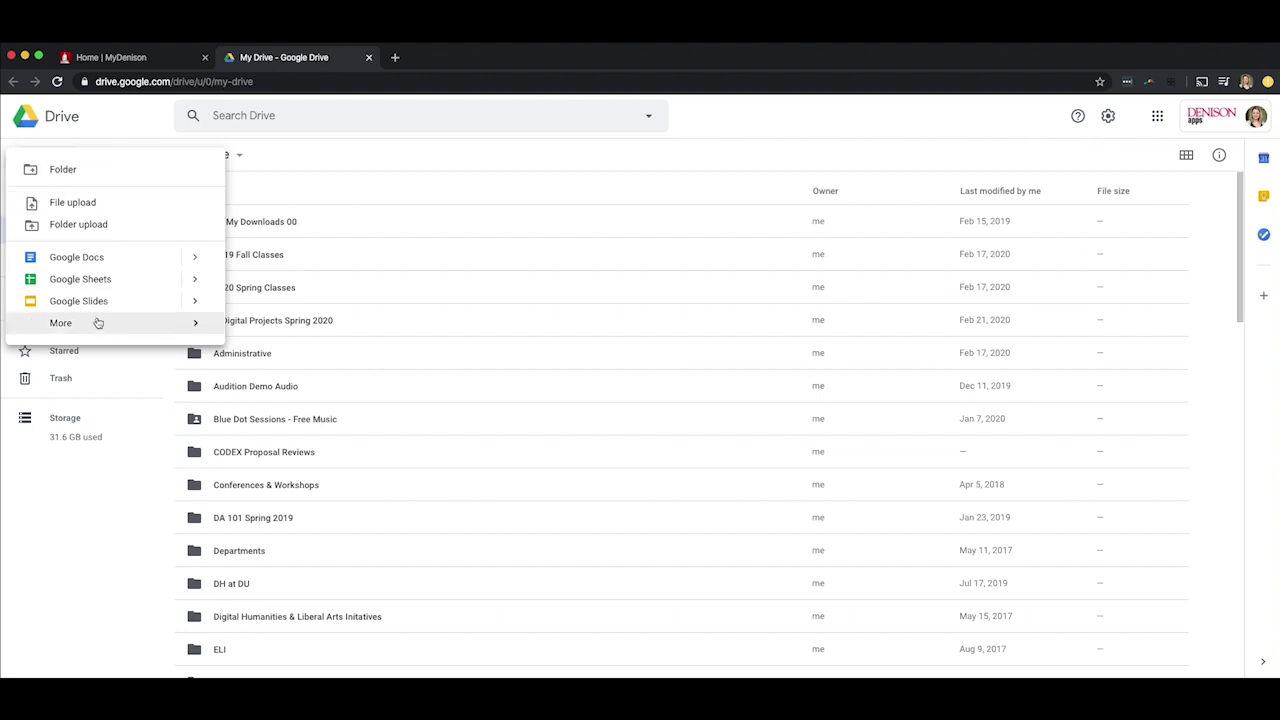
mouse_move(96, 320)
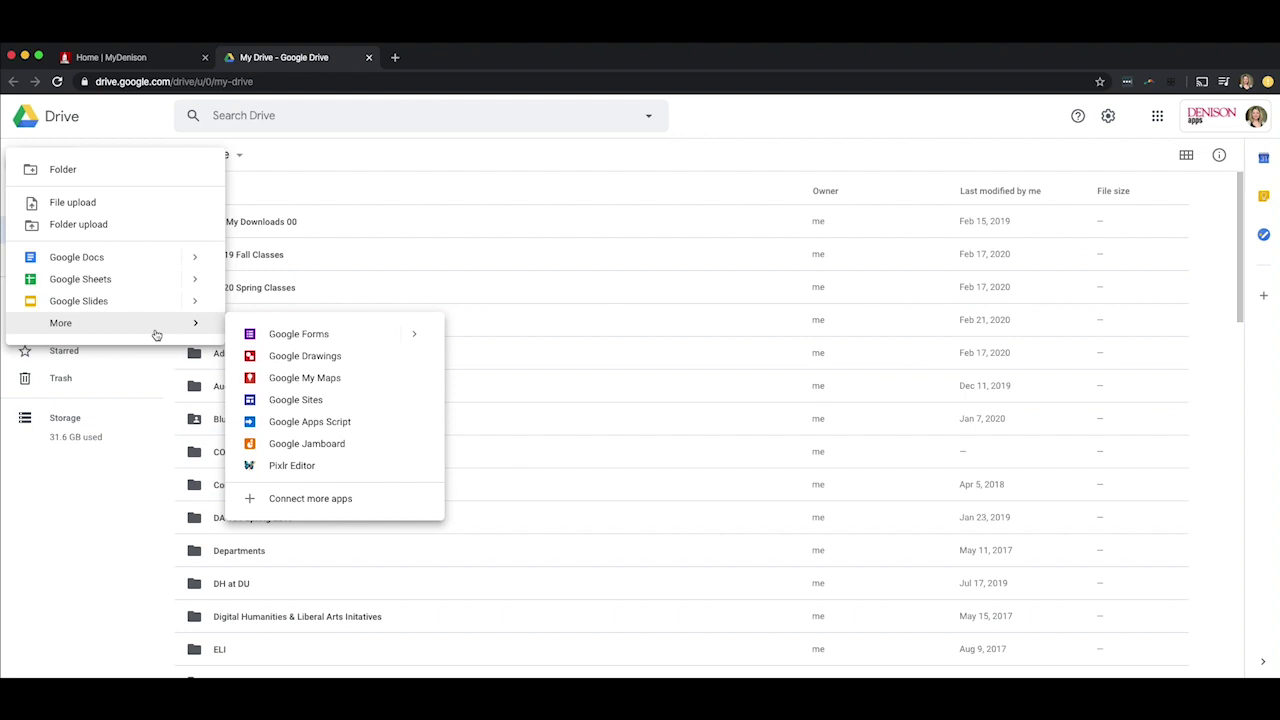
left_click(290, 338)
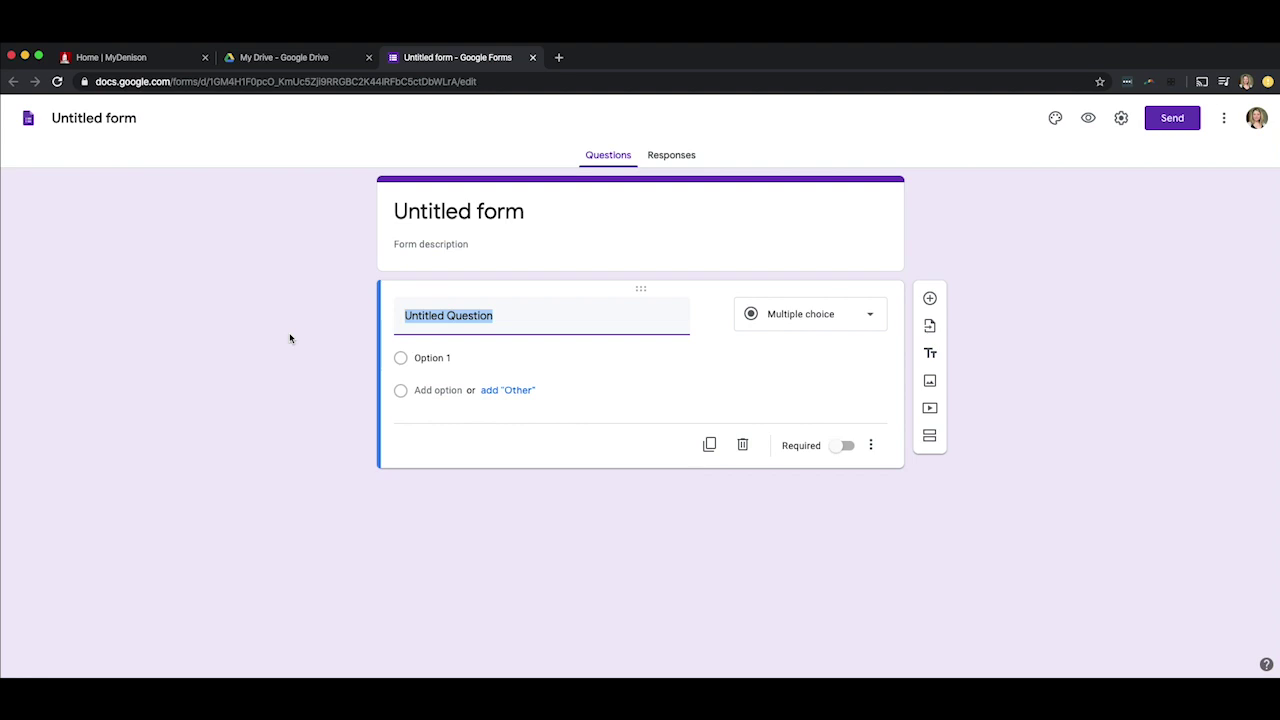
Title the form 'Course Feedback for W101-20 with' followed by the instructor's name
left_click(494, 208)
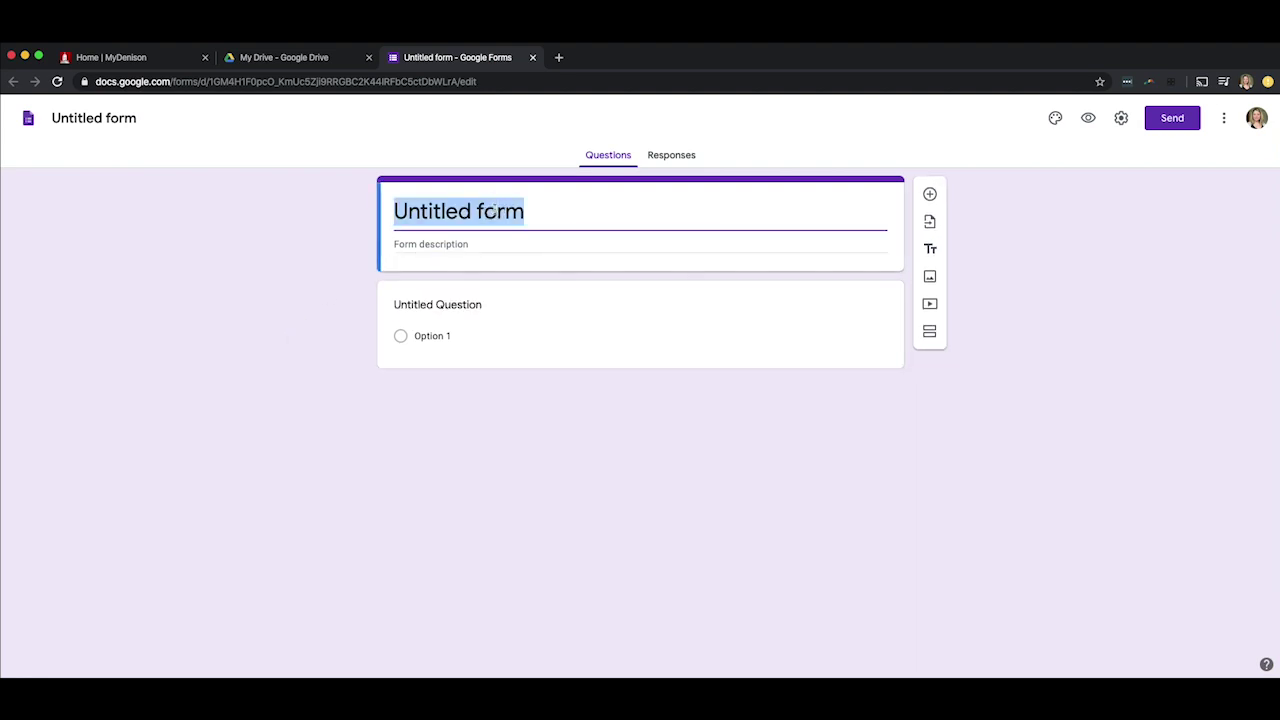
type("Course Feedback for W101-20 with Kelli Van")
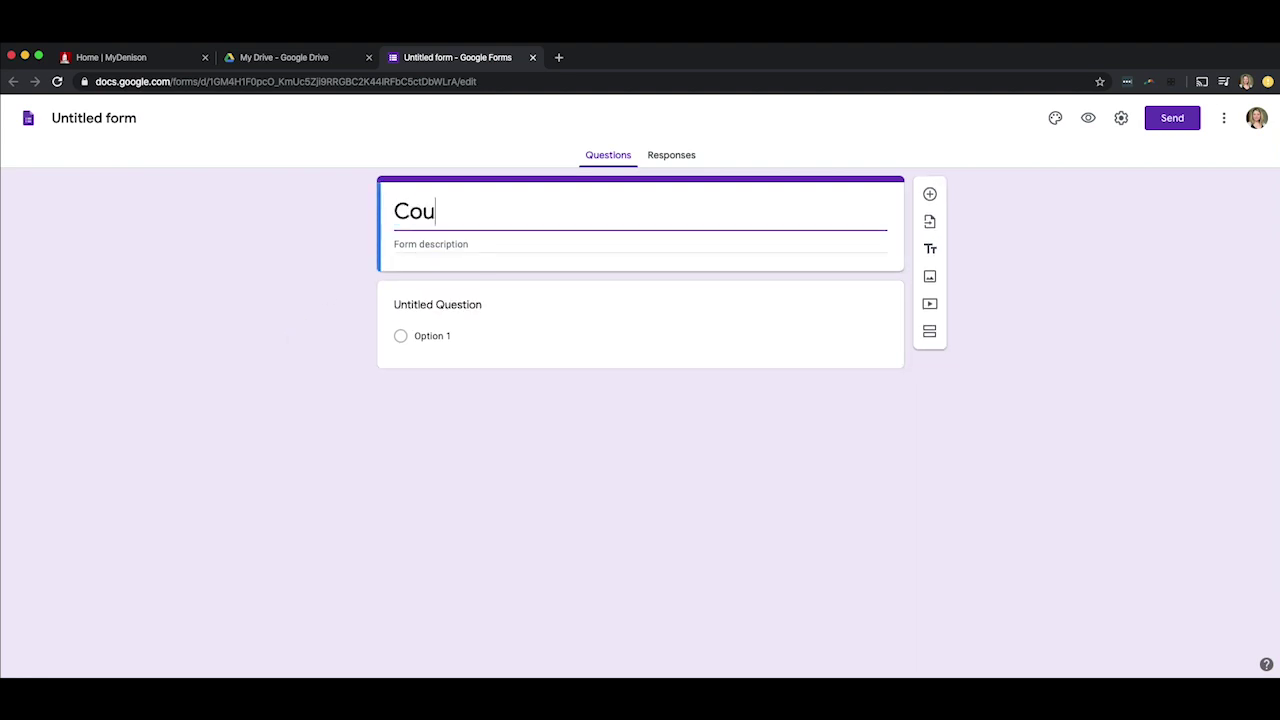
key("Tab")
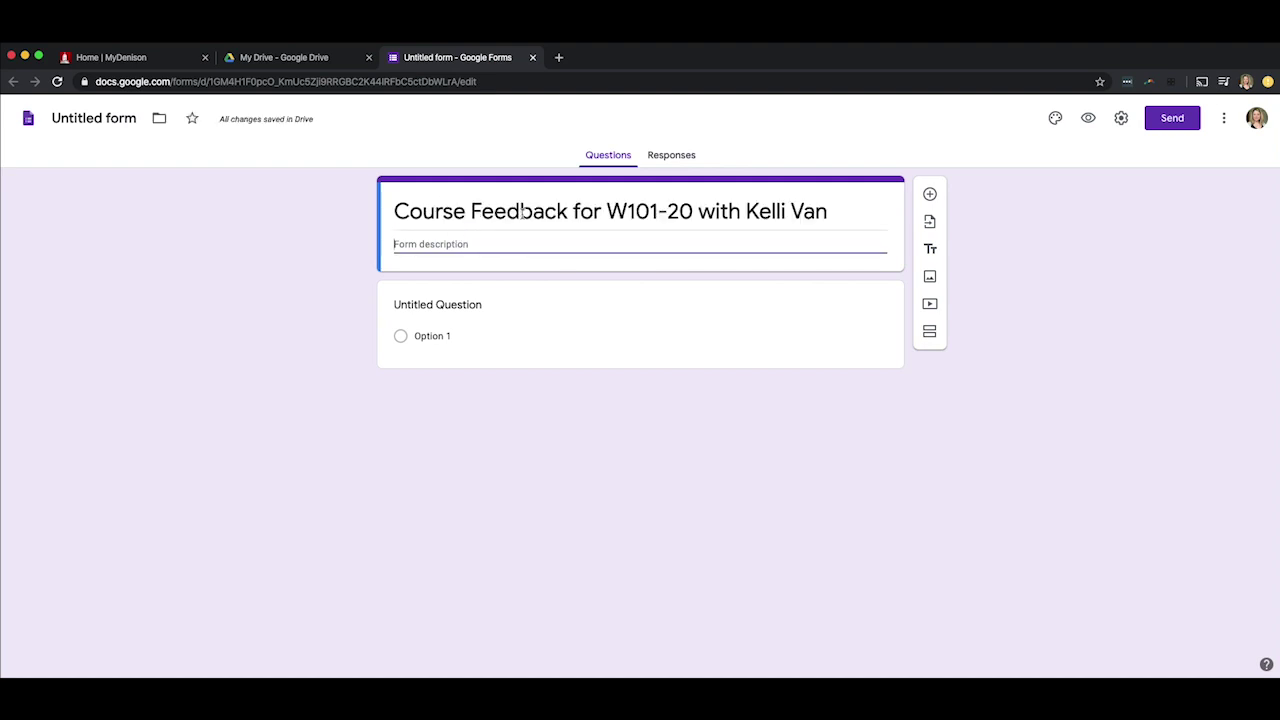
left_click(609, 208)
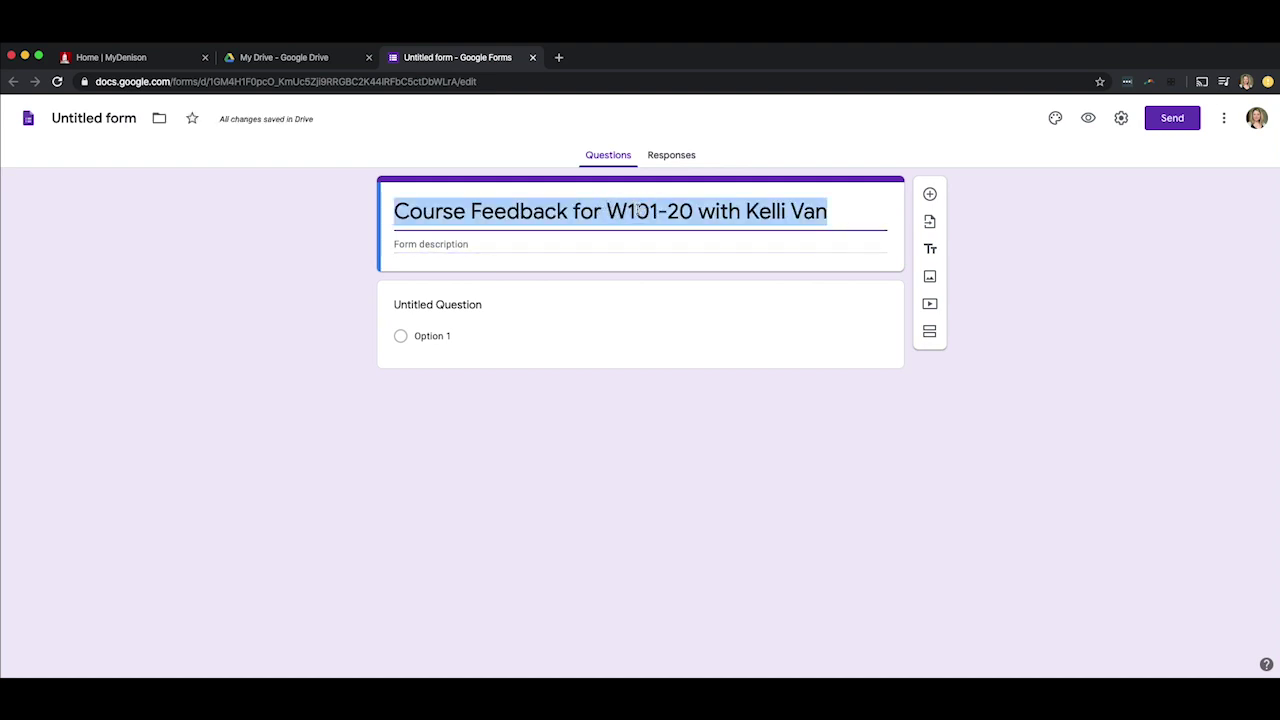
left_click(611, 211)
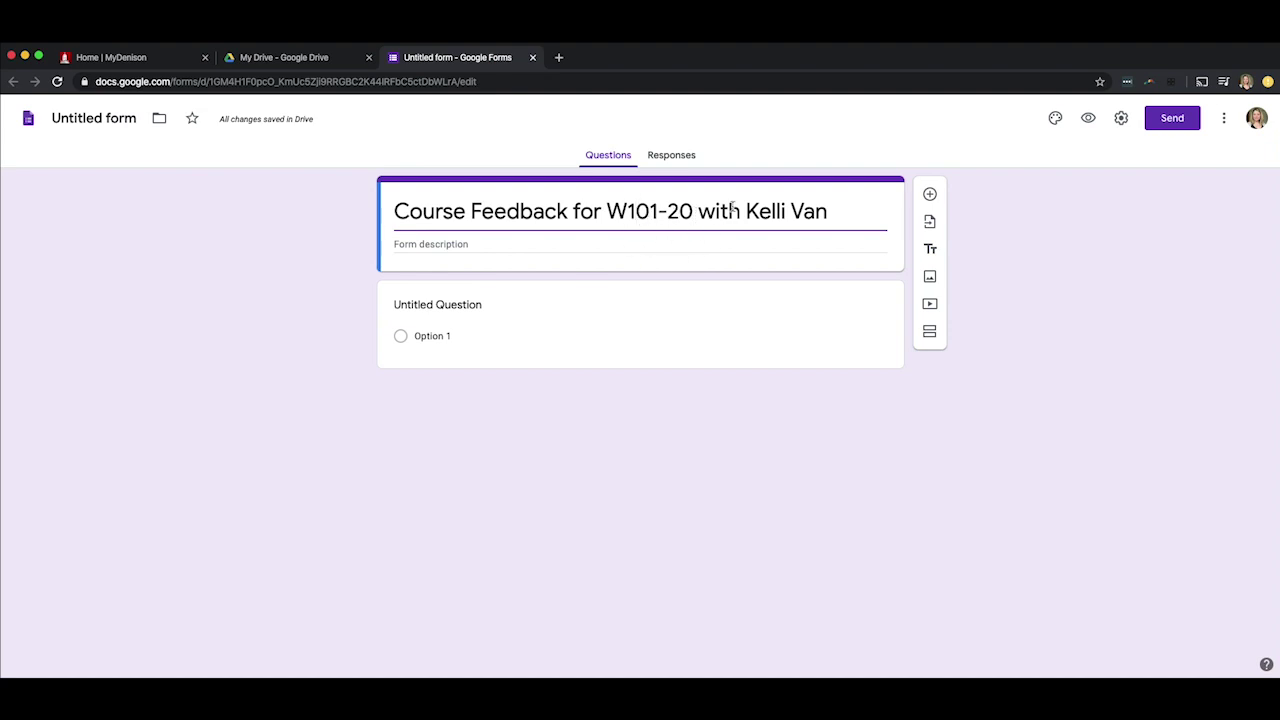
Add the description 'Please fill out this form. All answers will remain anonymous.'
left_click(718, 240)
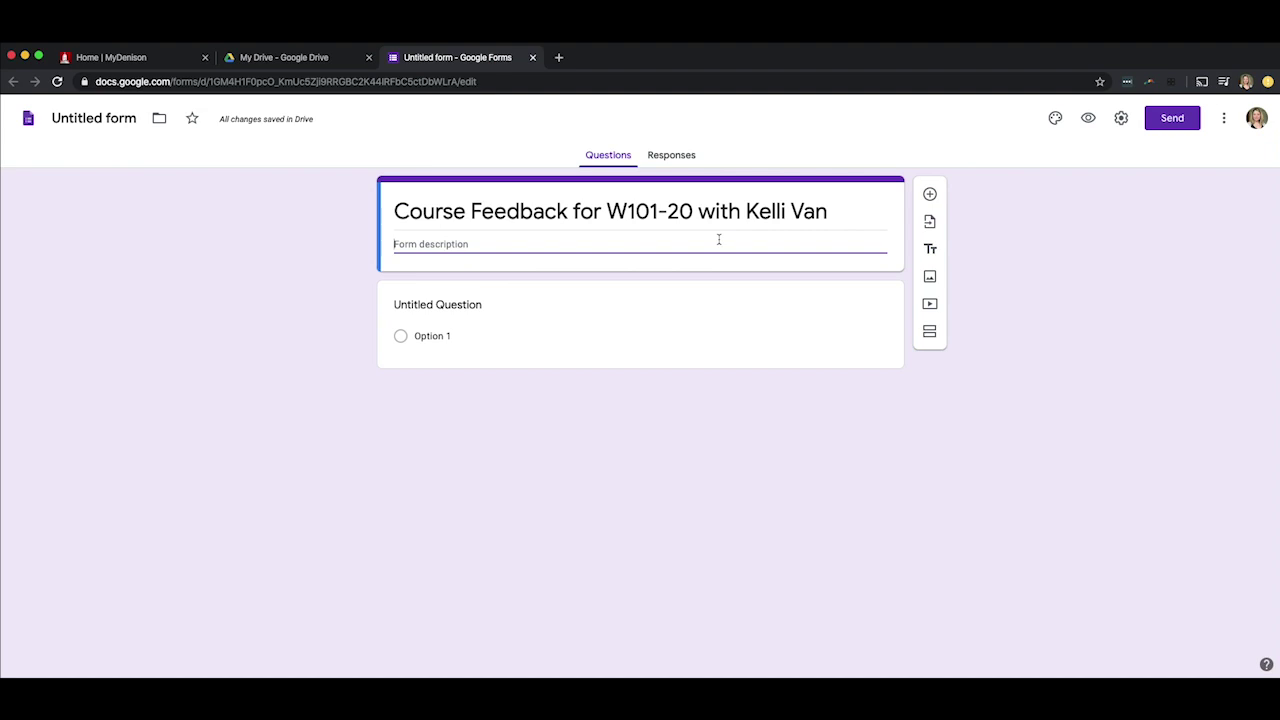
type("Please fill out this form. All answers will remain anonymous.")
left_click(437, 304)
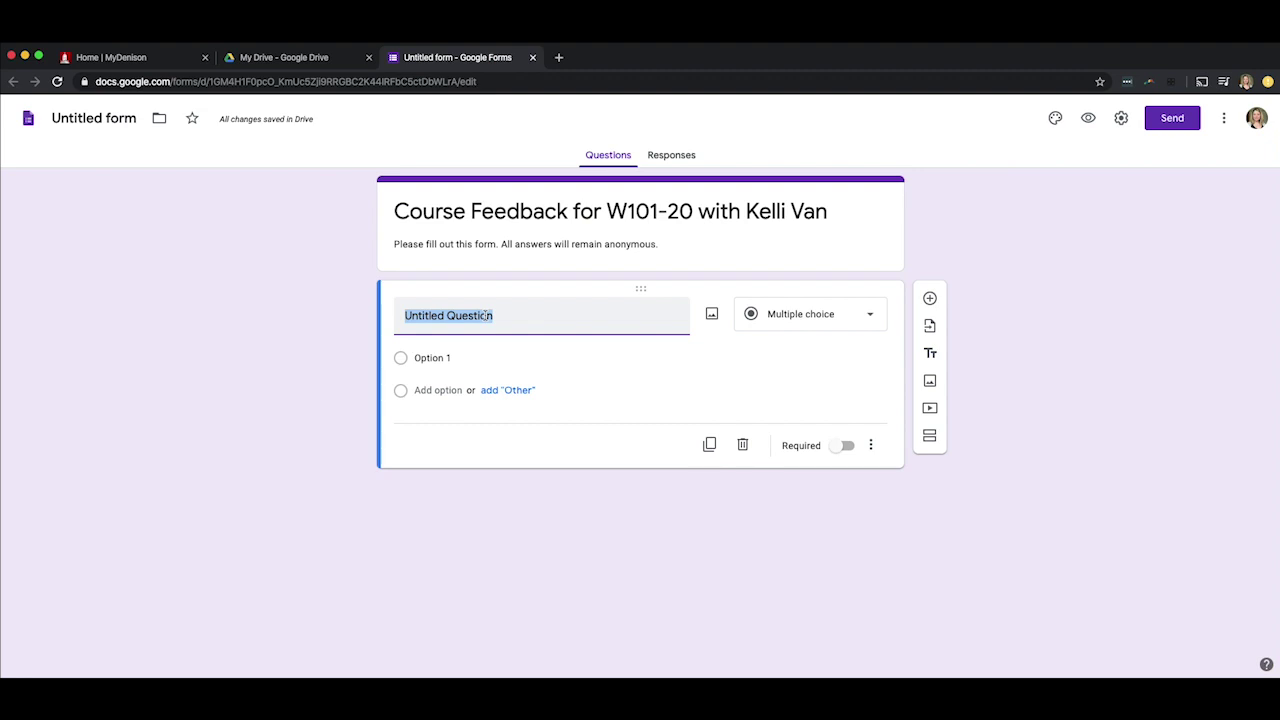
Make the first question 'What should we STOP doing in this course?' with a Paragraph answer
type("Wh")
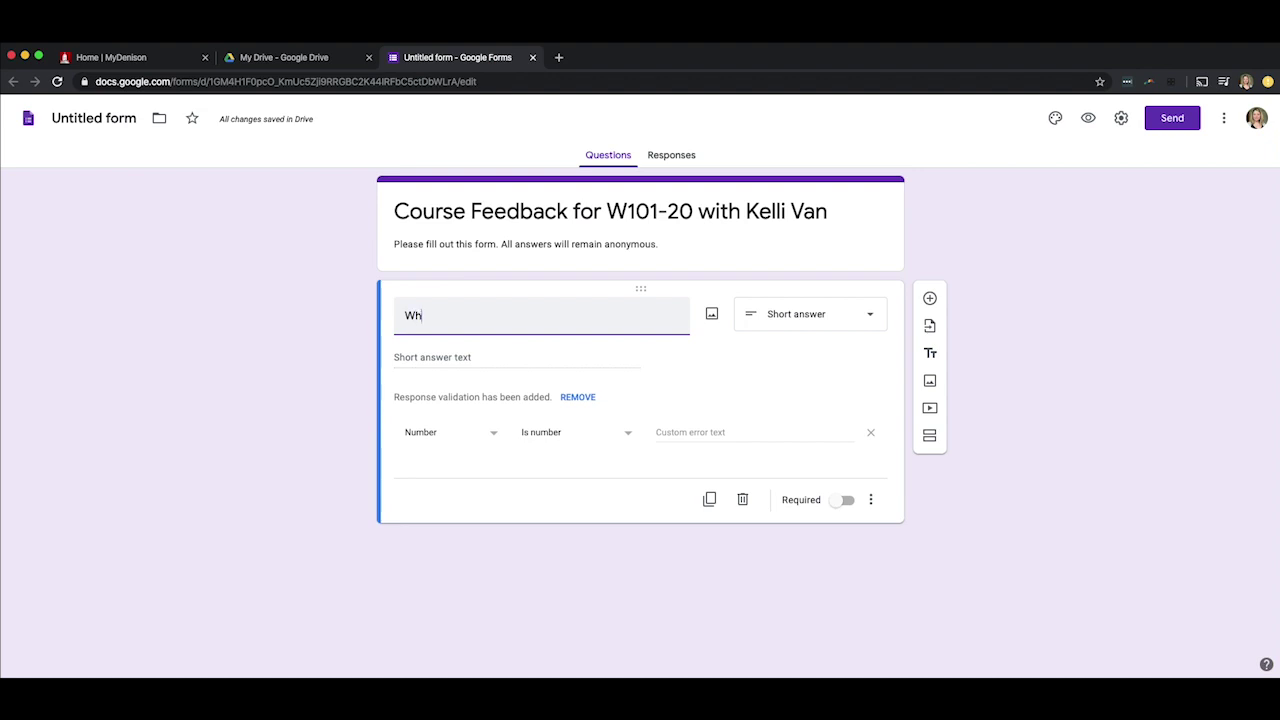
type("at shou")
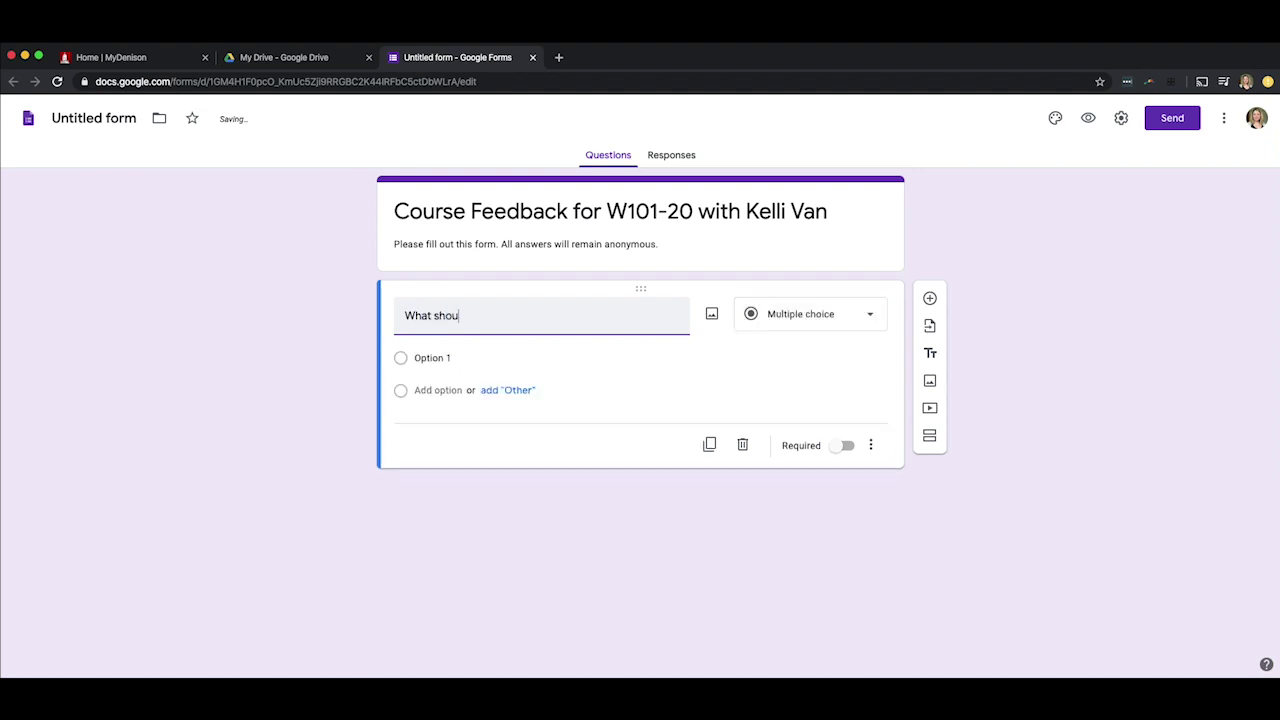
type("ld we STOP ")
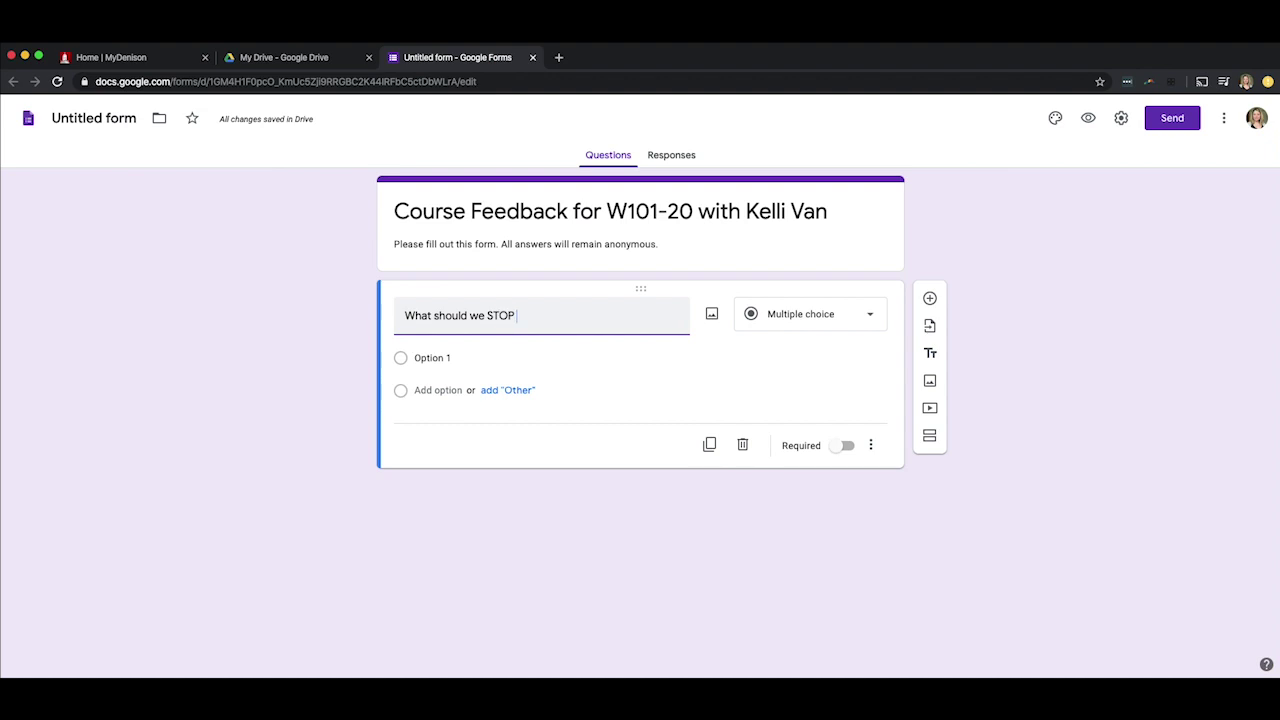
type("doing in this course?")
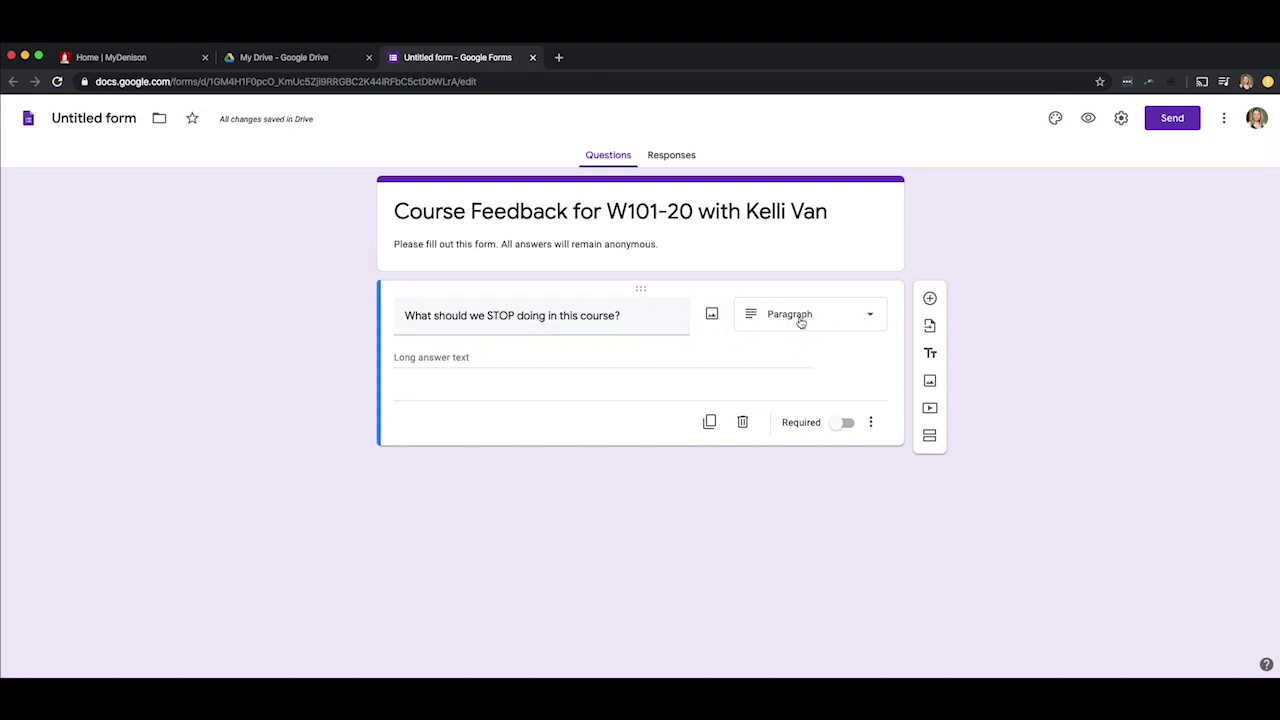
left_click(801, 320)
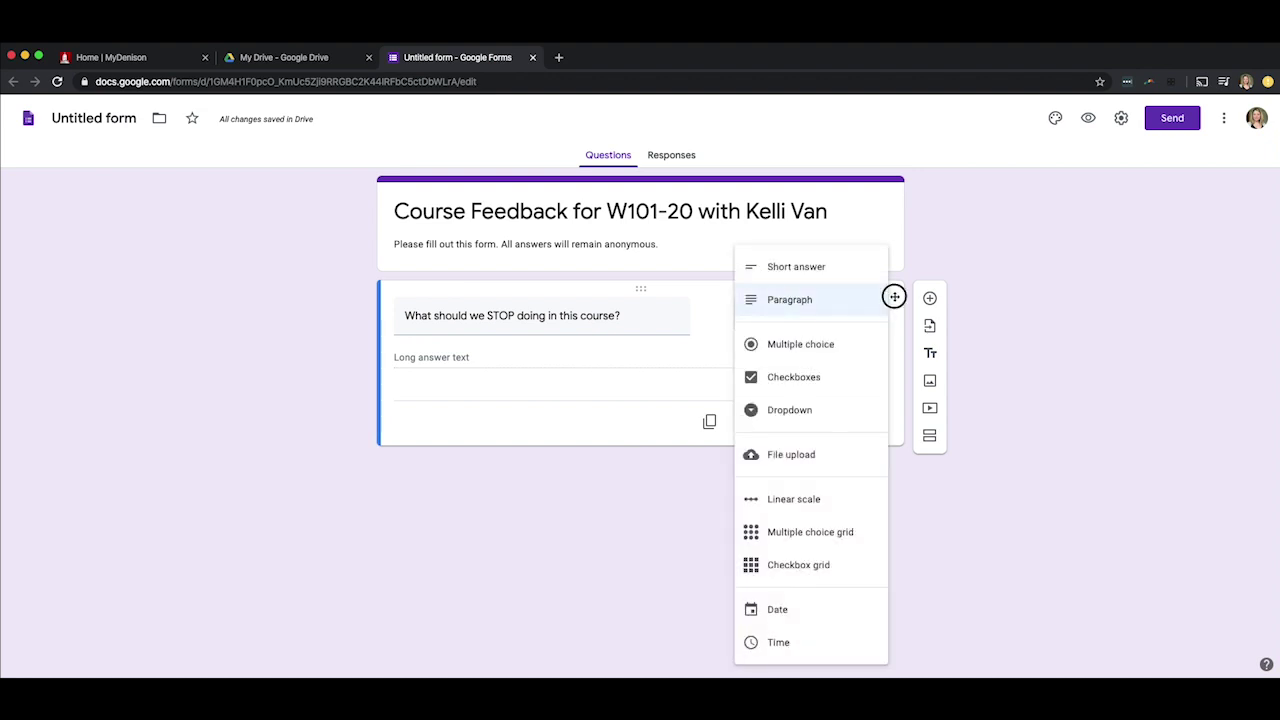
left_click(714, 346)
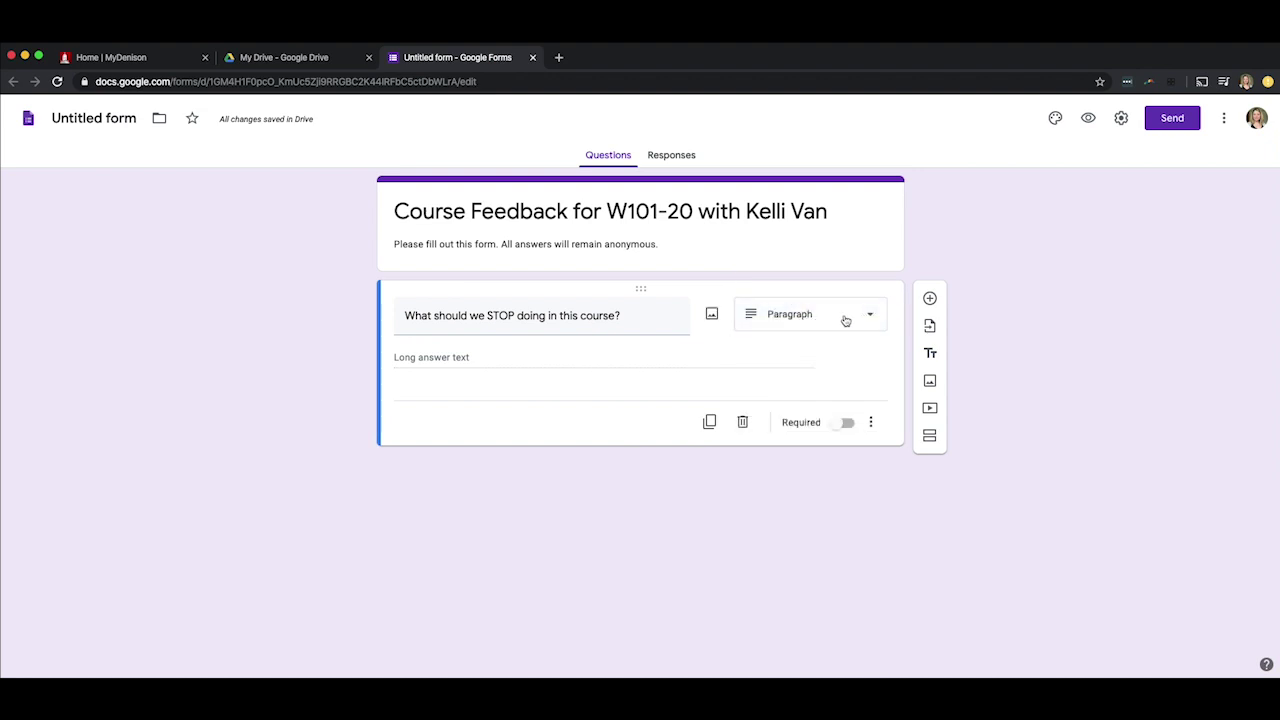
left_click(845, 320)
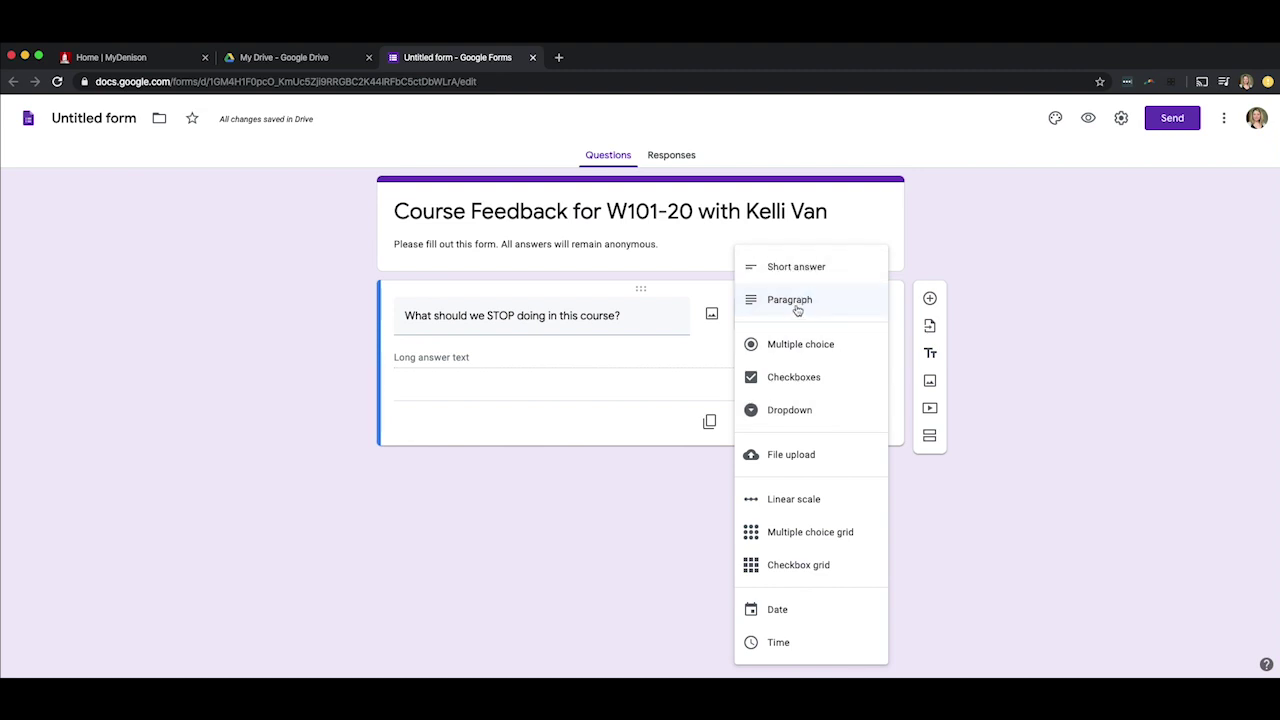
left_click(797, 303)
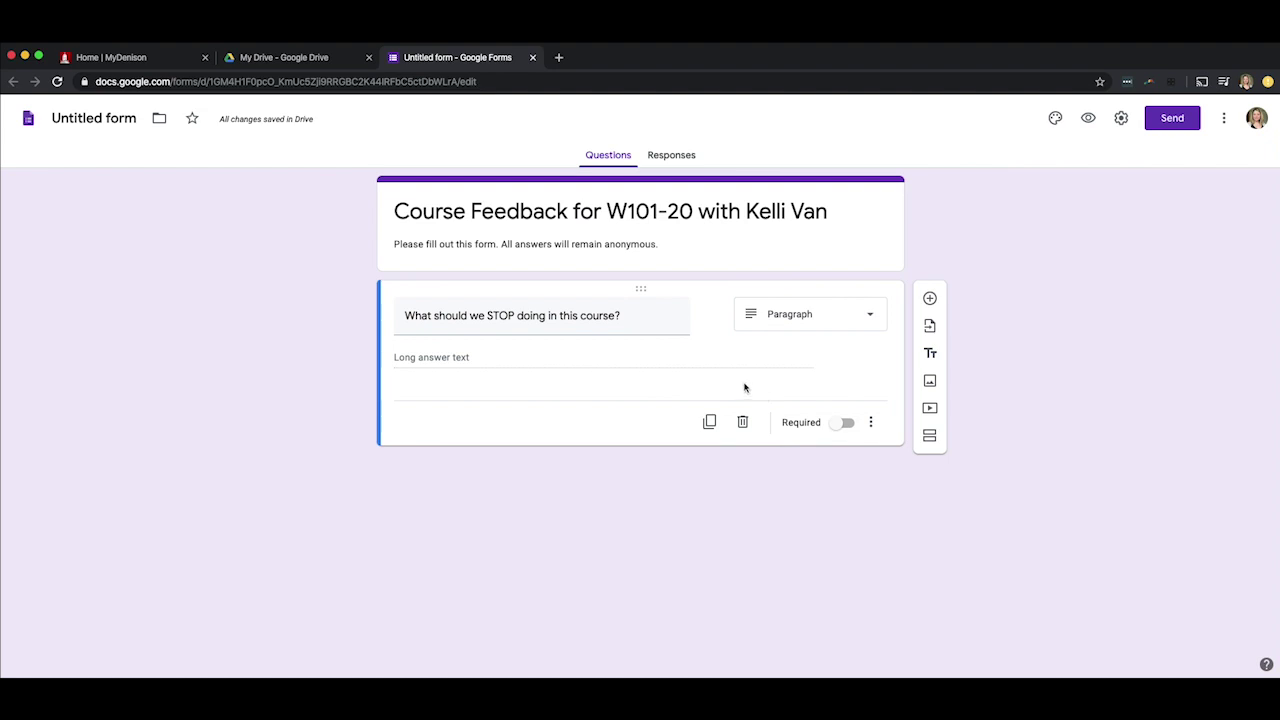
Add questions 'What should we START doing in this course?' and 'What should we CONTINUE doing in this course?'
left_click(930, 300)
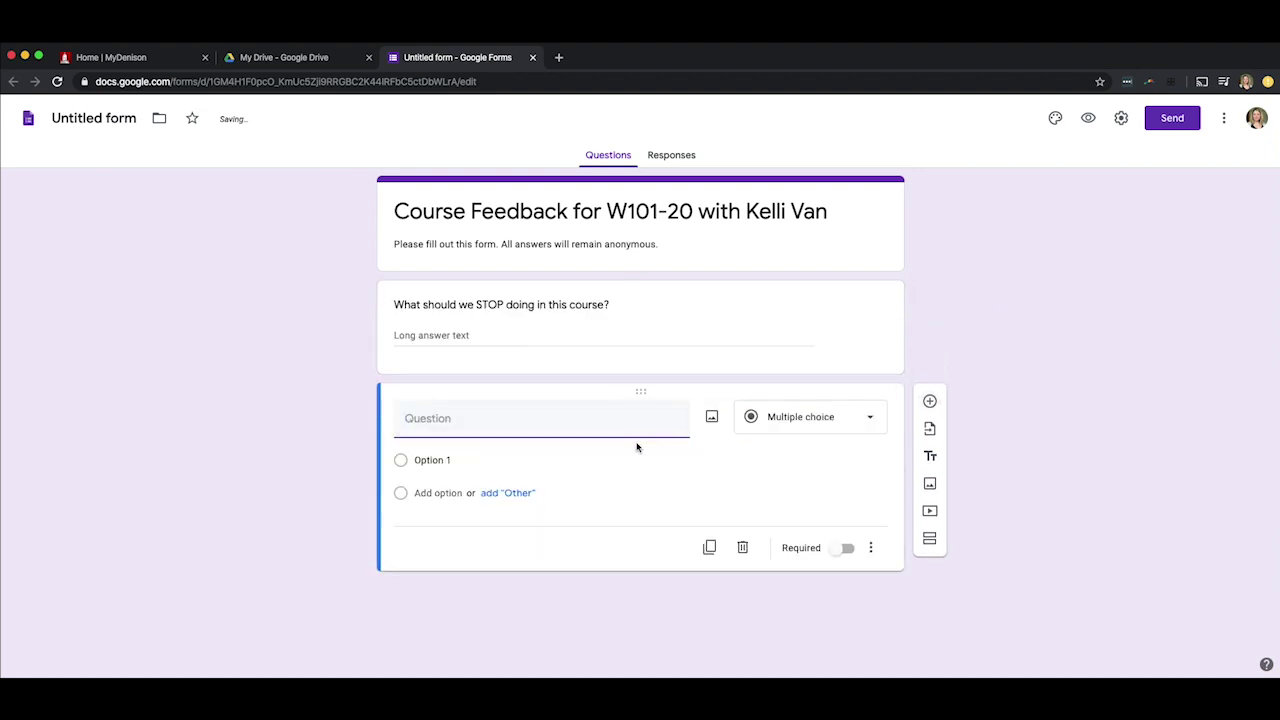
type("What sh")
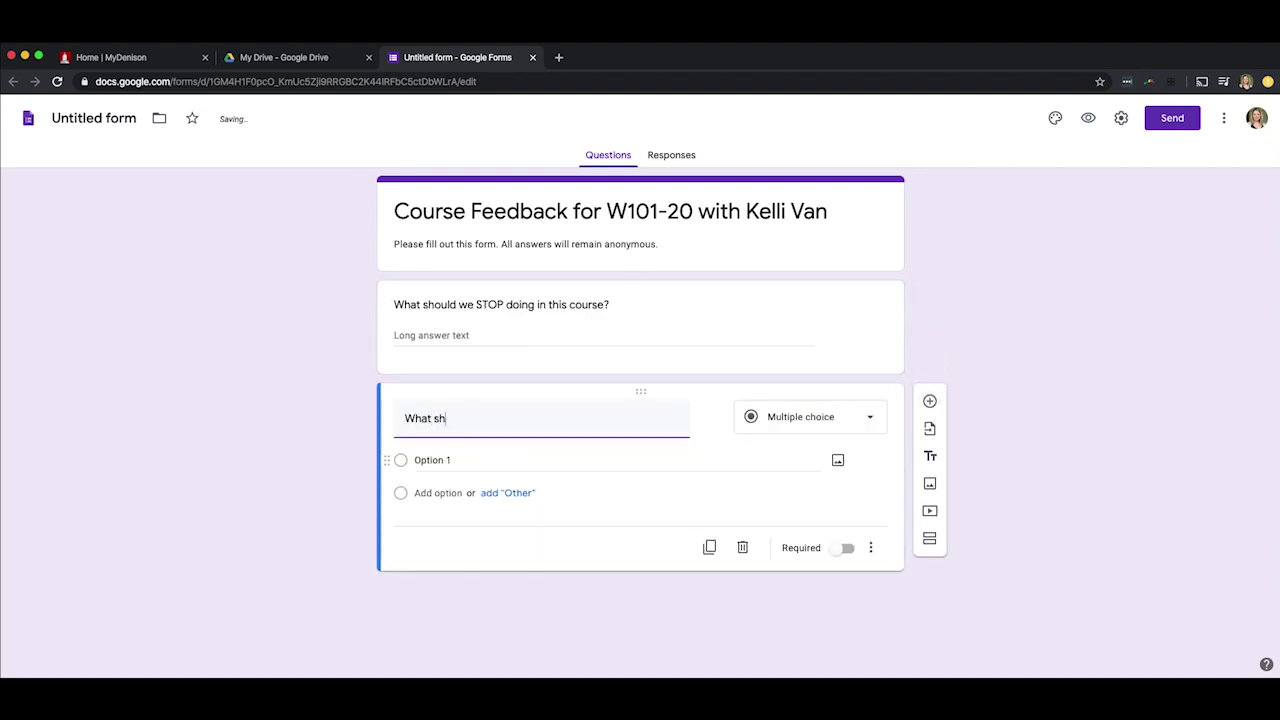
type("ould we STAR")
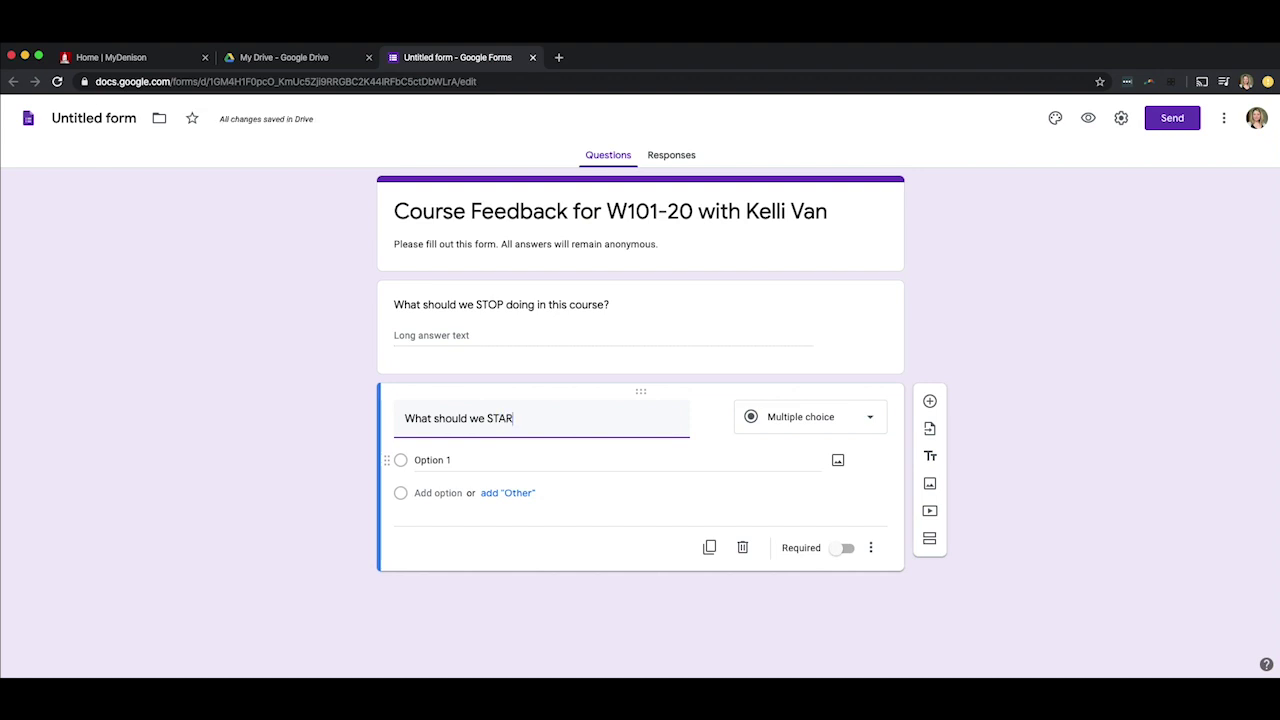
type("T doing")
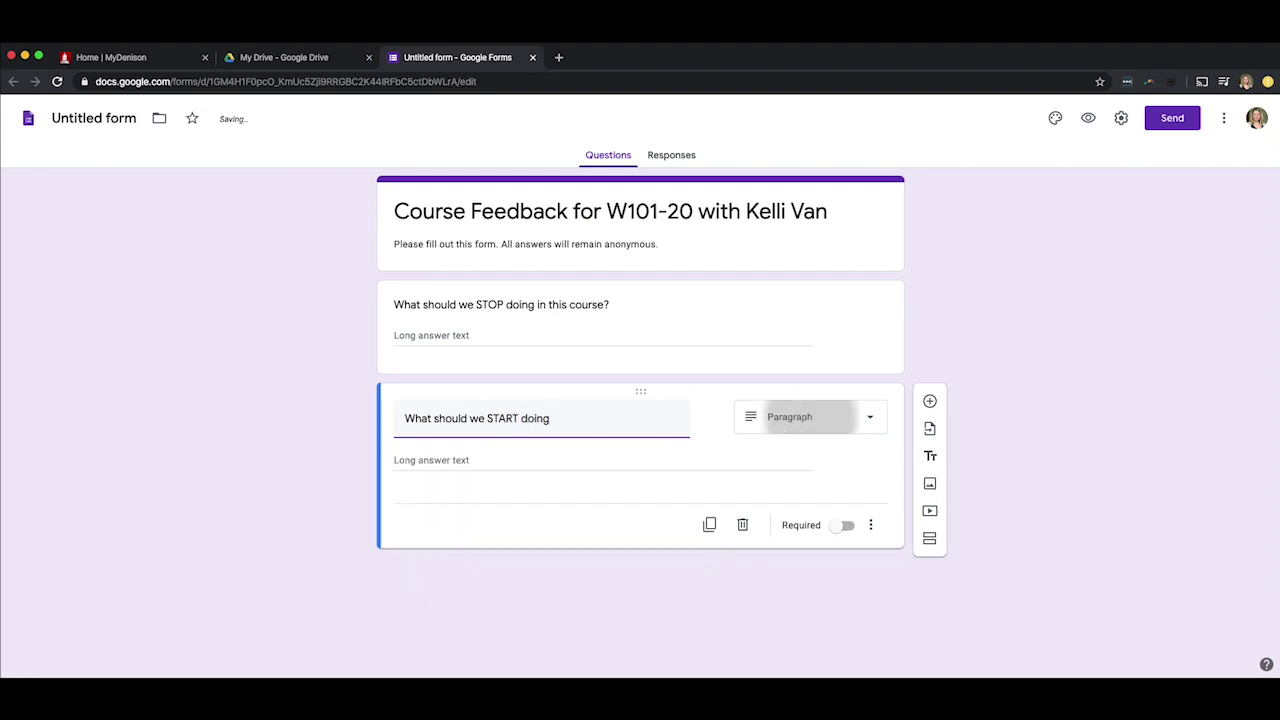
type(" in this")
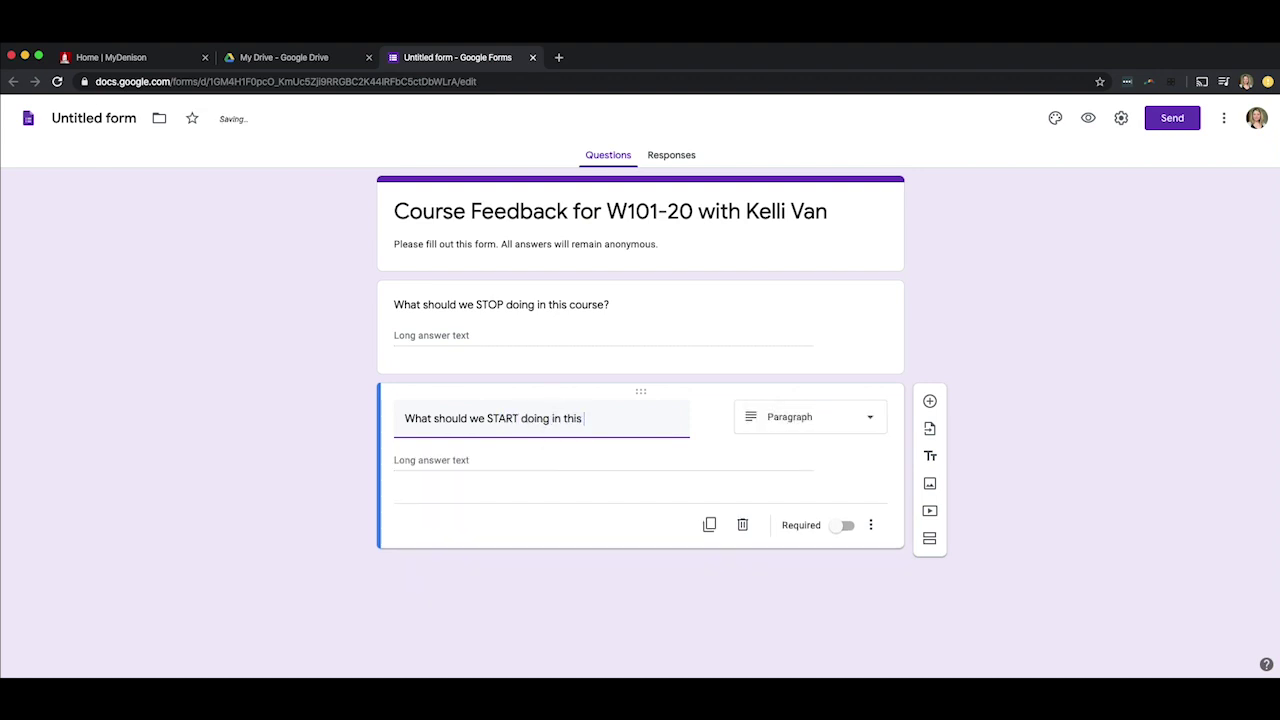
type(" course?")
left_click(930, 401)
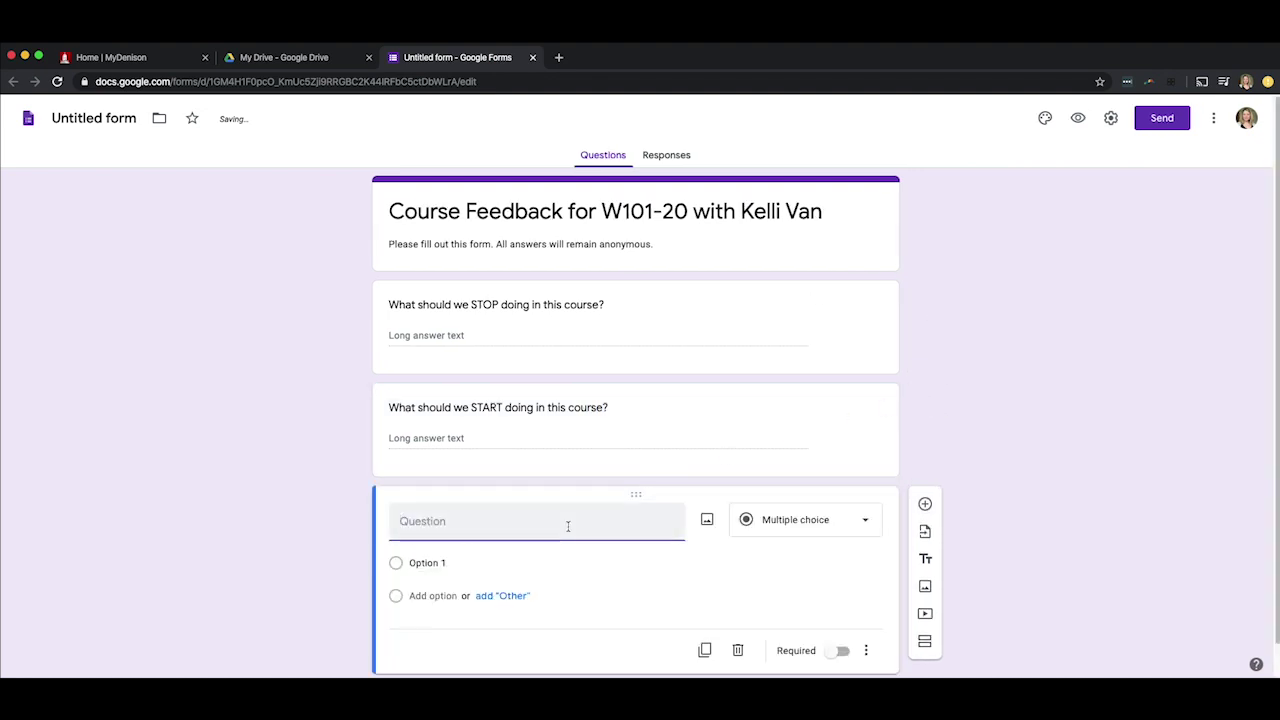
type("What sh")
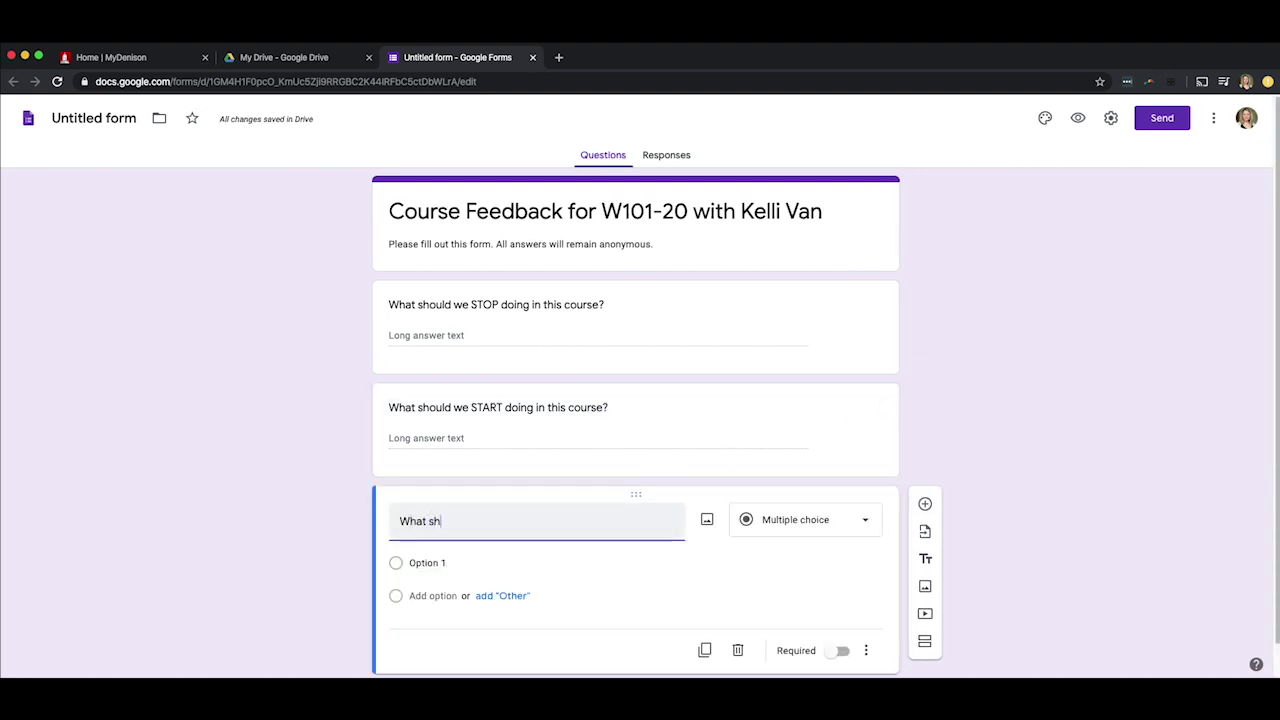
type("ould we CONTINUE doing in this course?")
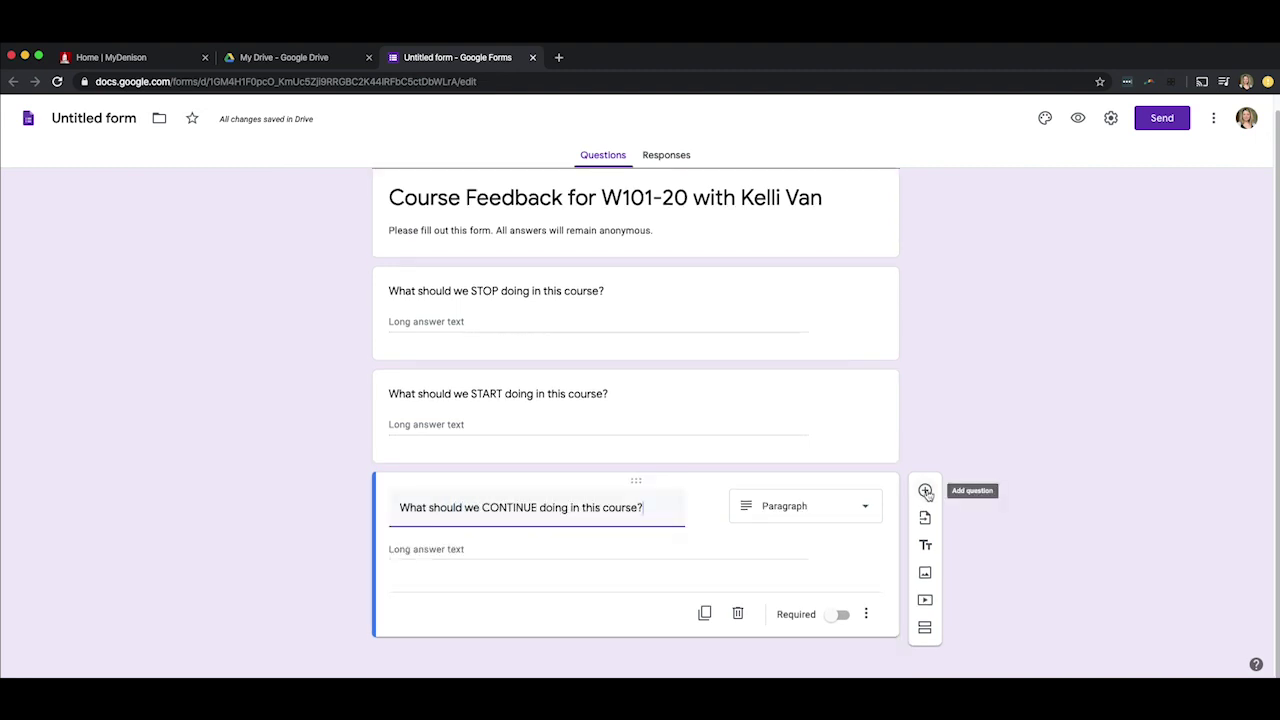
Add a required question asking for any additional comments or feedback
left_click(926, 492)
type("P")
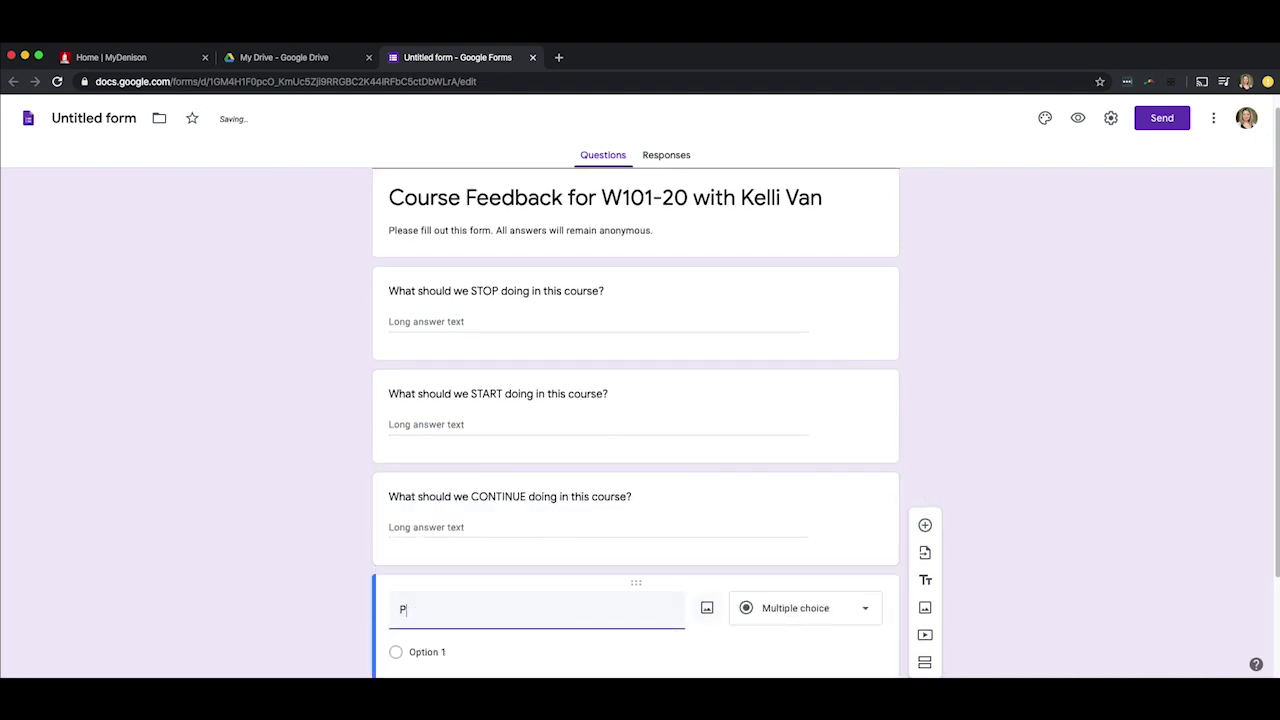
type("lease provide ")
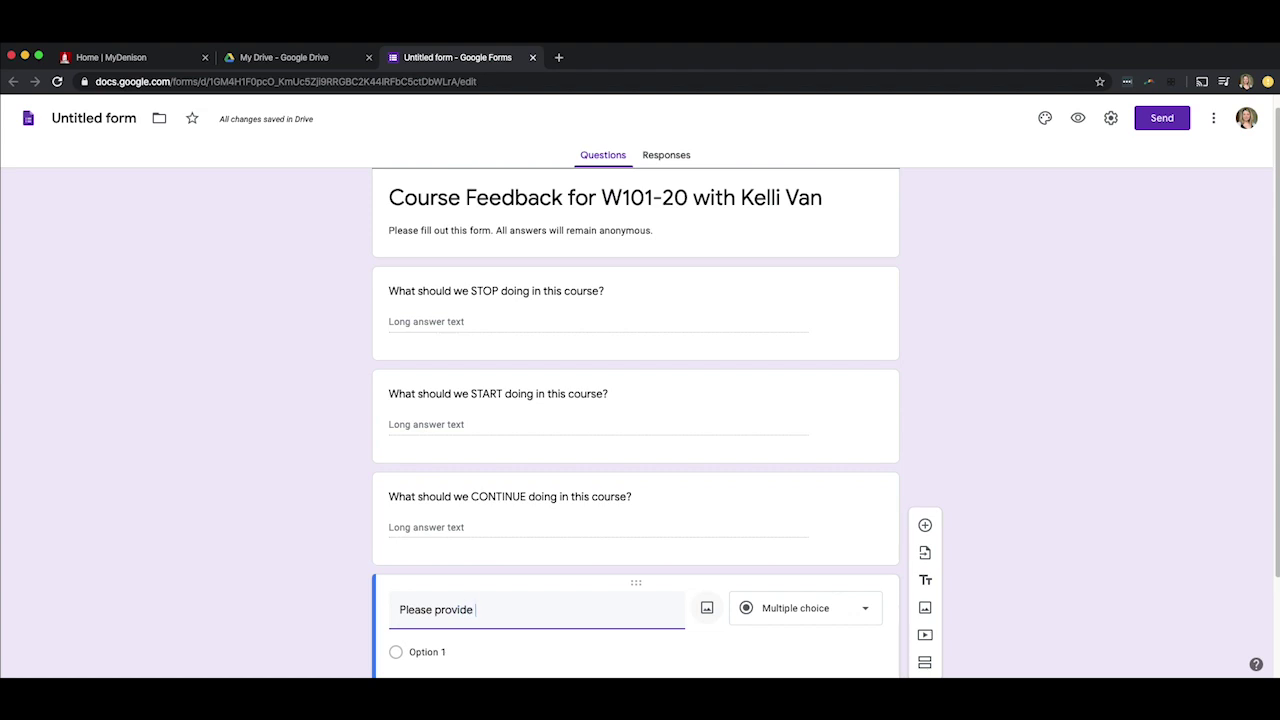
type("any additional comme")
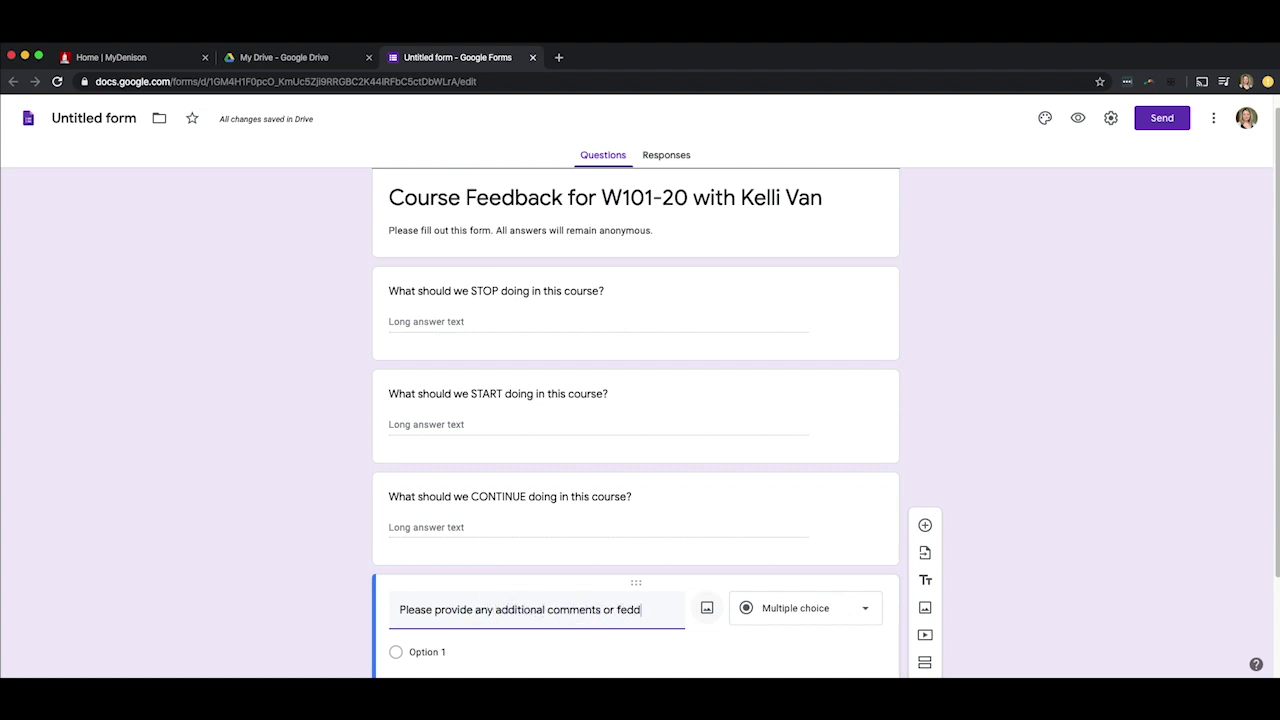
type("nts or feedback ")
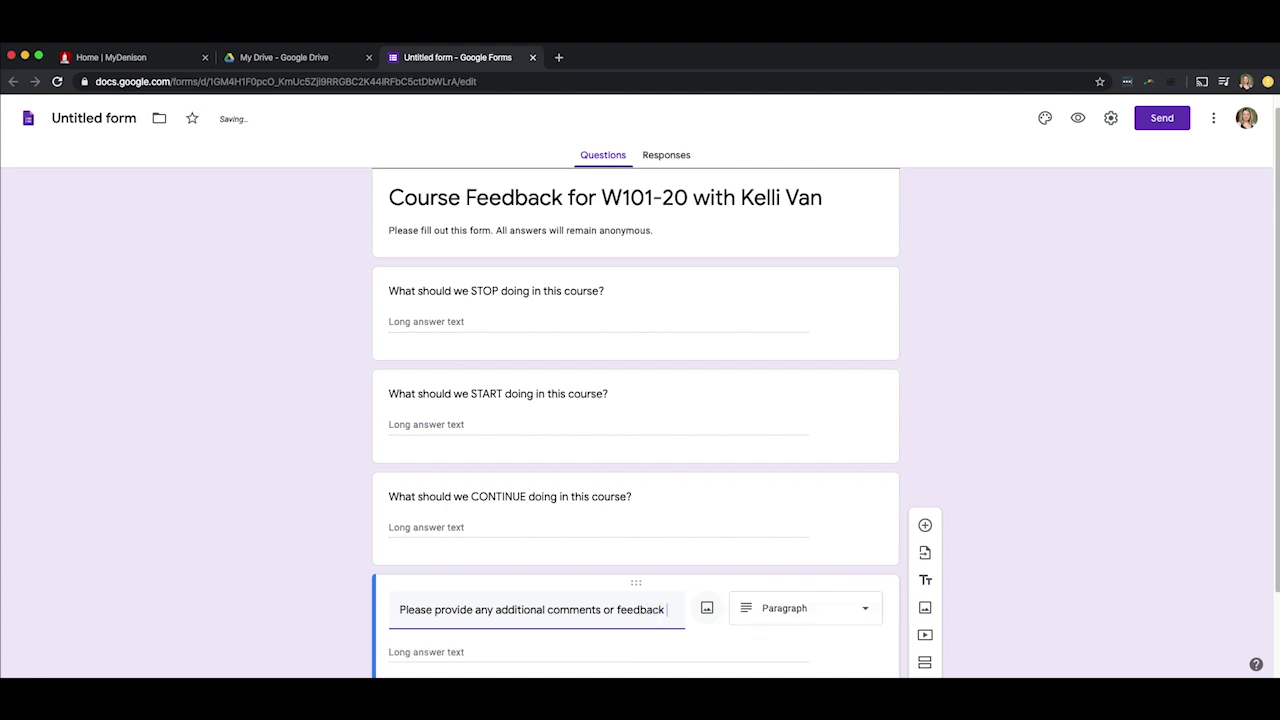
type("beloiw.")
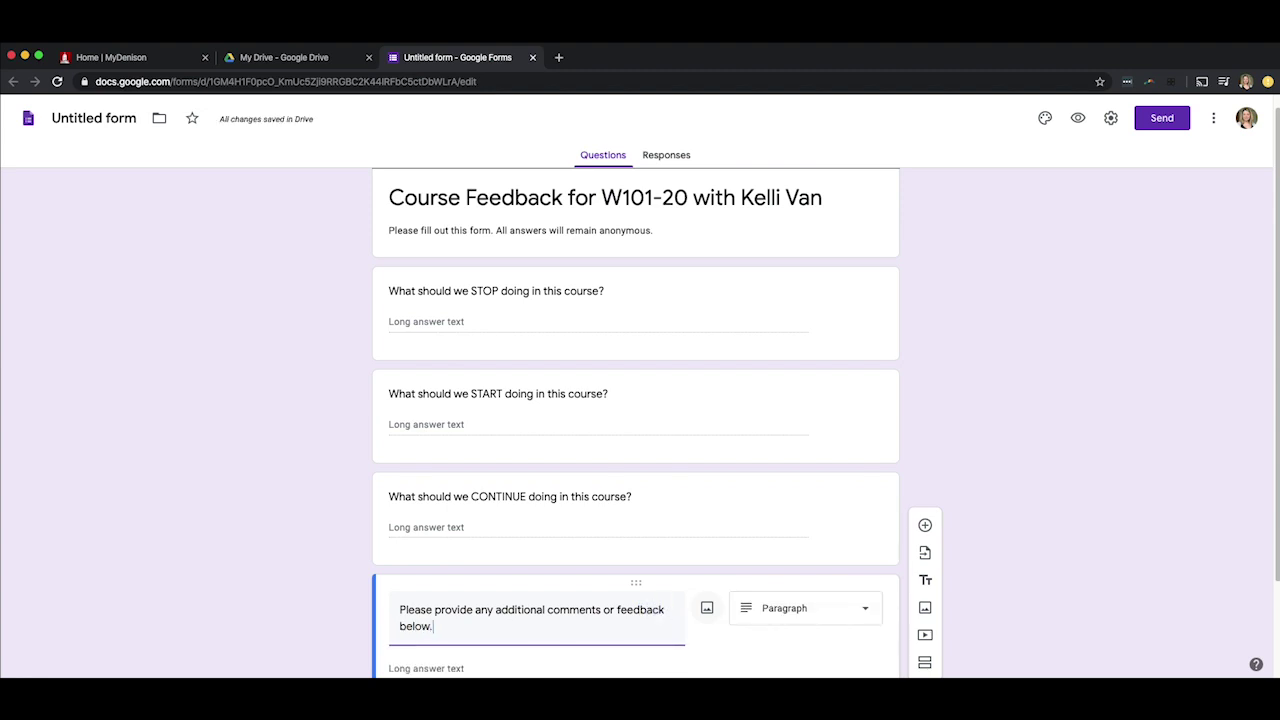
scroll(684, 535, "down", 1)
scroll(683, 531, "down", 2)
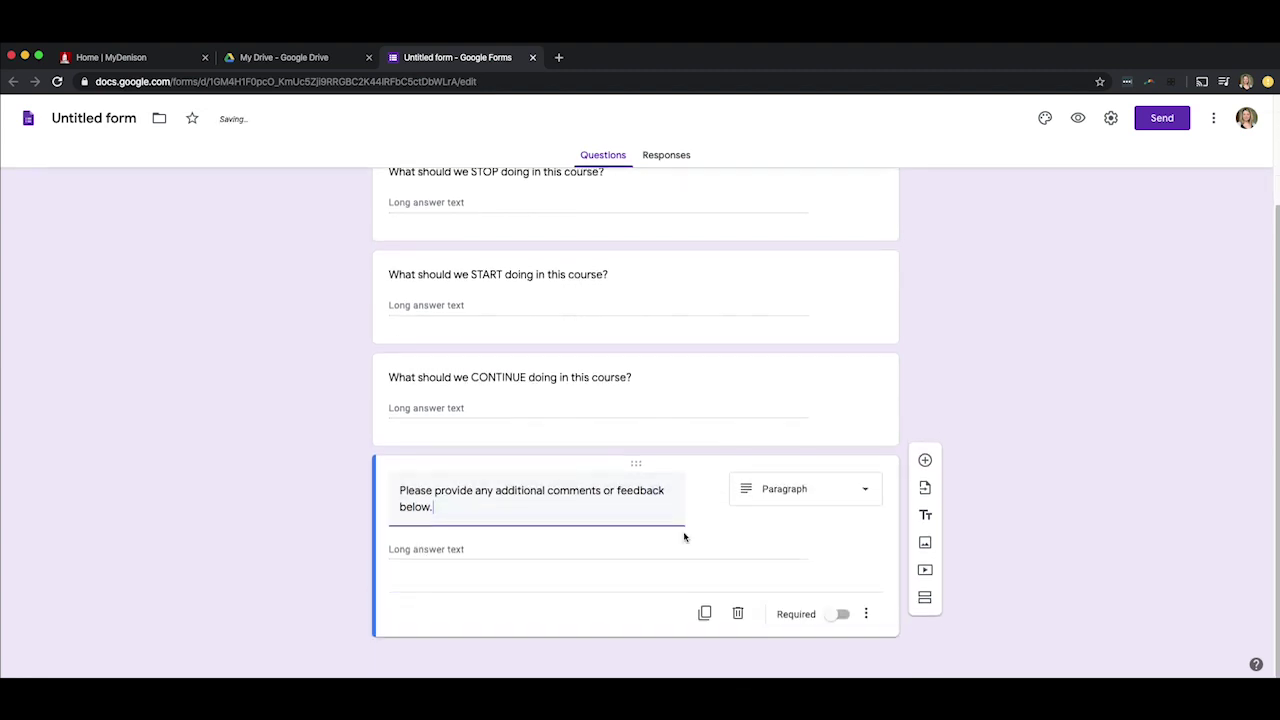
left_click(610, 545)
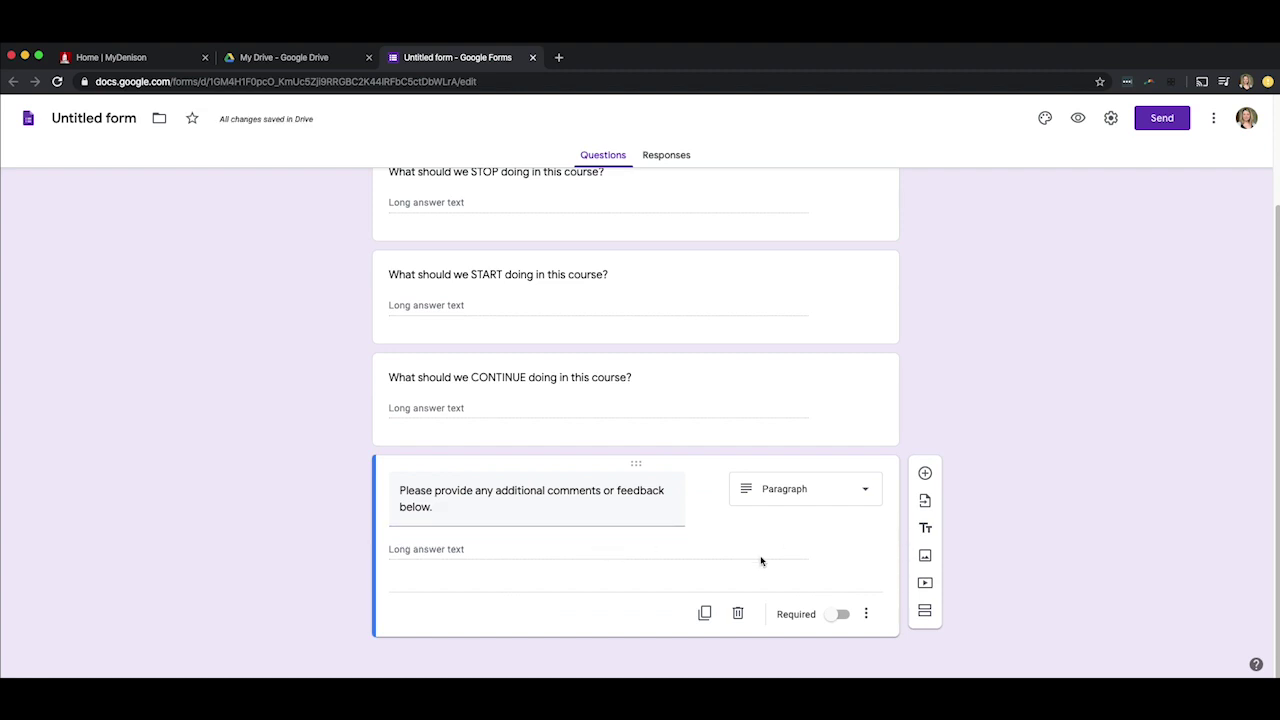
left_click(836, 617)
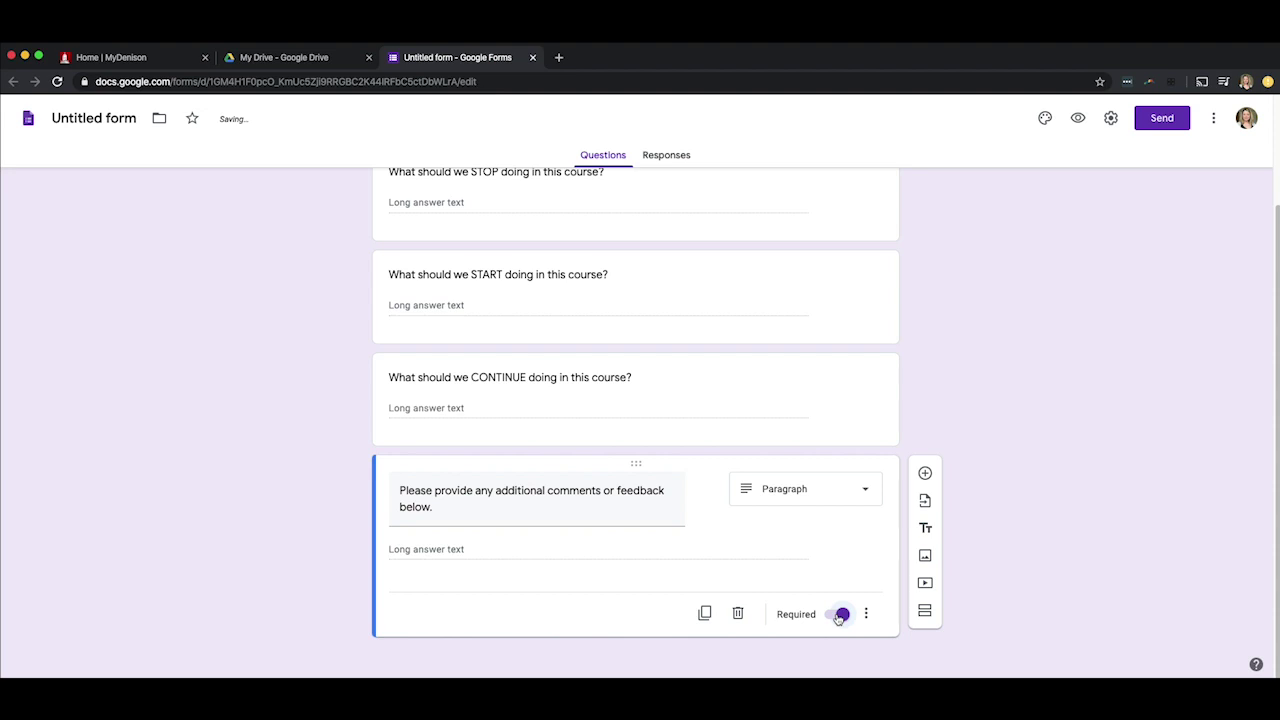
Make the comments question optional and rename the file to the Course Feedback title
left_click(838, 616)
scroll(718, 548, "up", 3)
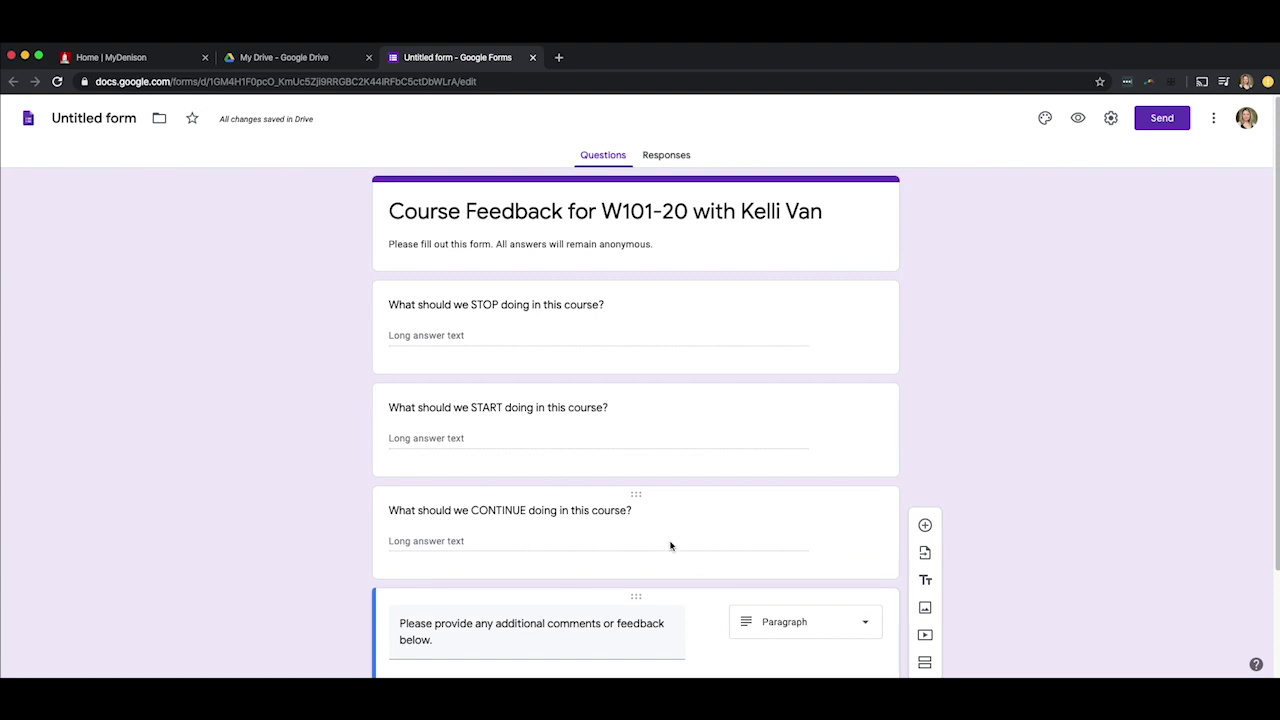
left_click(536, 213)
key("ctrl+c")
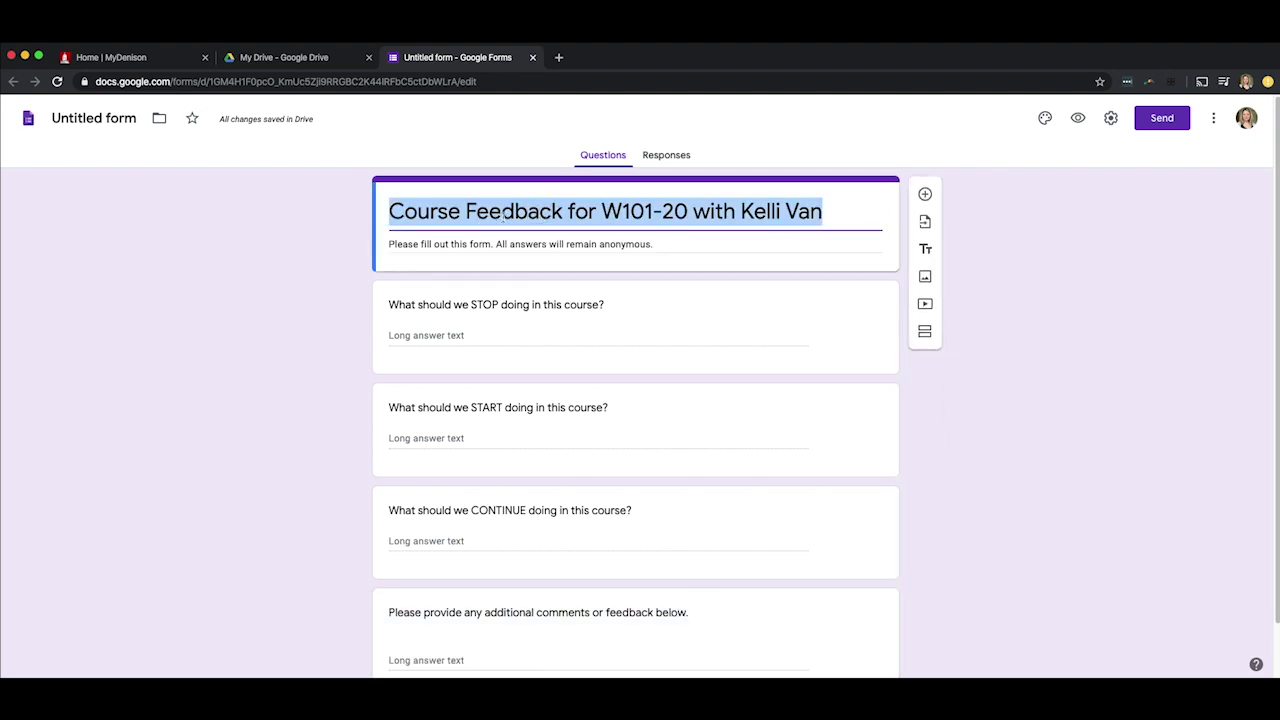
left_click(90, 118)
key("ctrl+v")
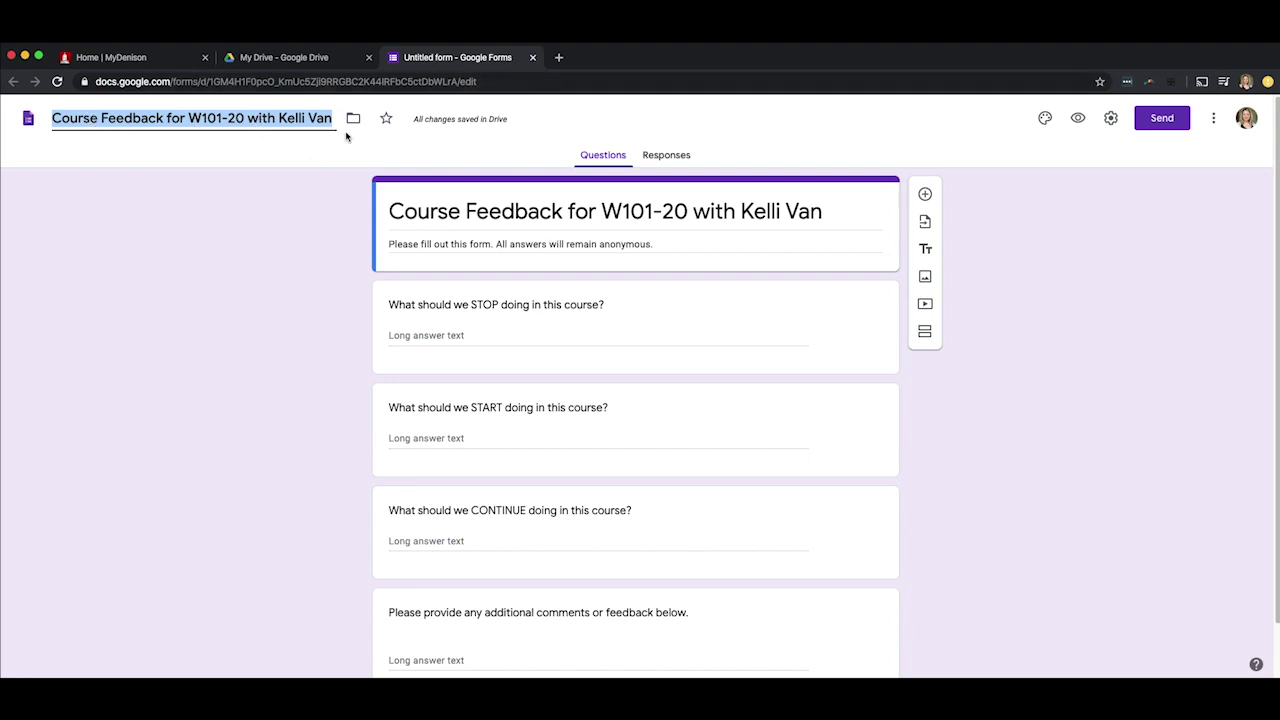
left_click(741, 238)
left_click(754, 238)
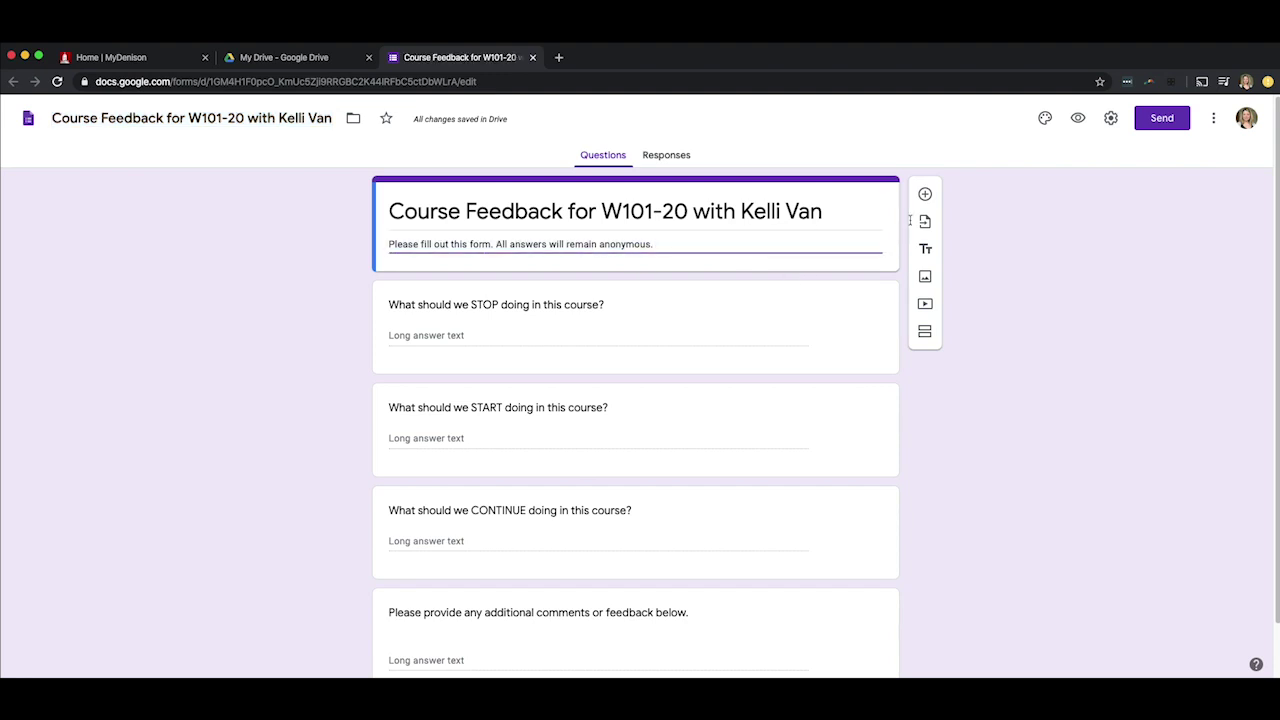
Set the theme colour to teal, keeping the Basic font style
left_click(1045, 120)
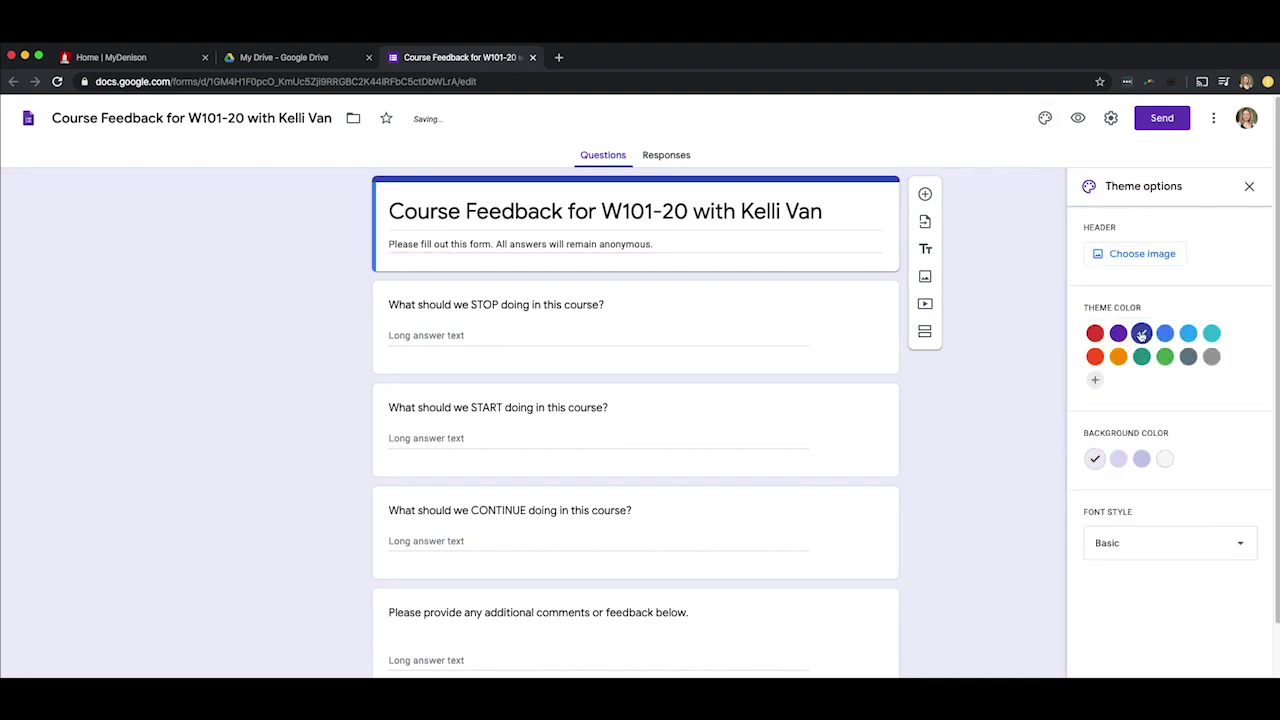
left_click(1165, 358)
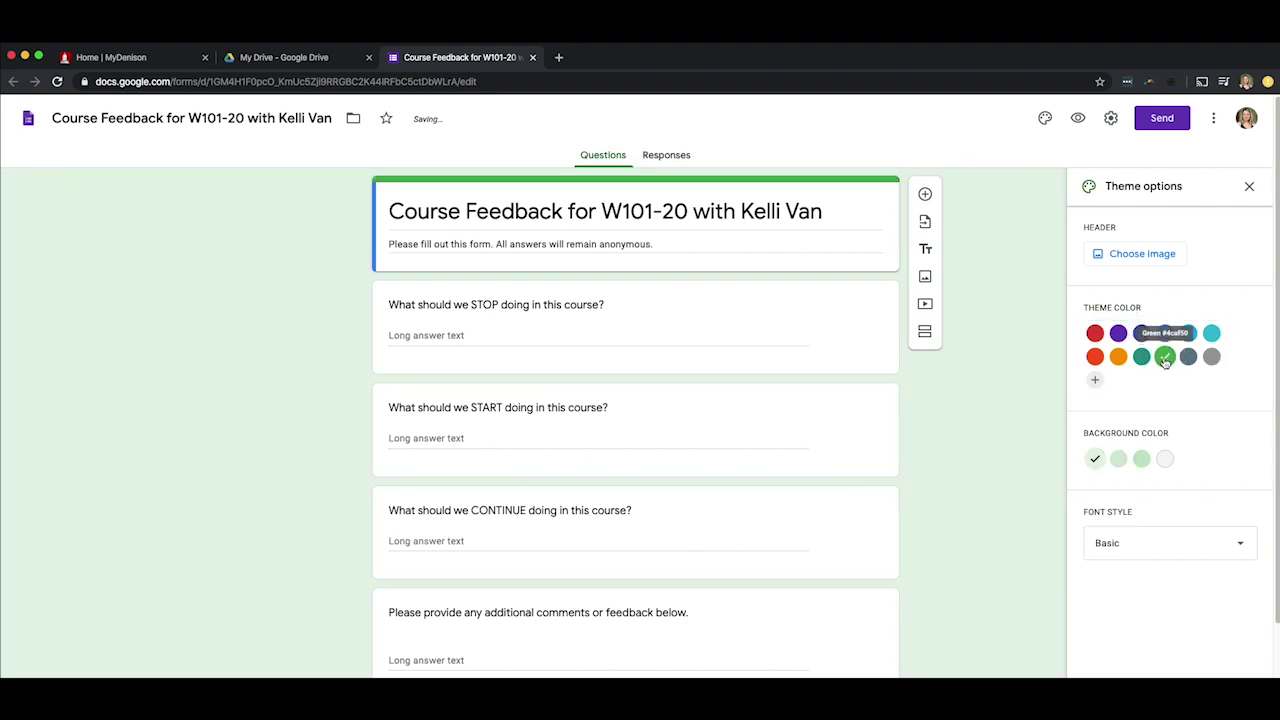
left_click(1142, 359)
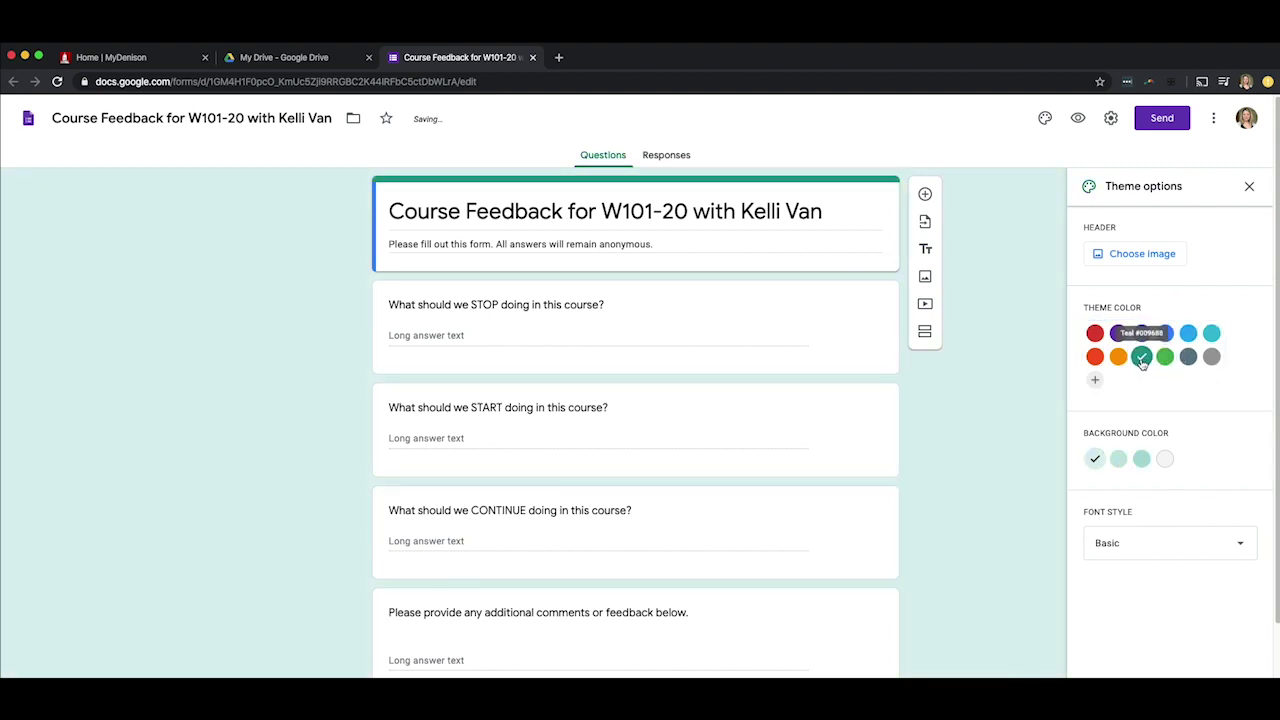
left_click(1179, 548)
left_click(1180, 516)
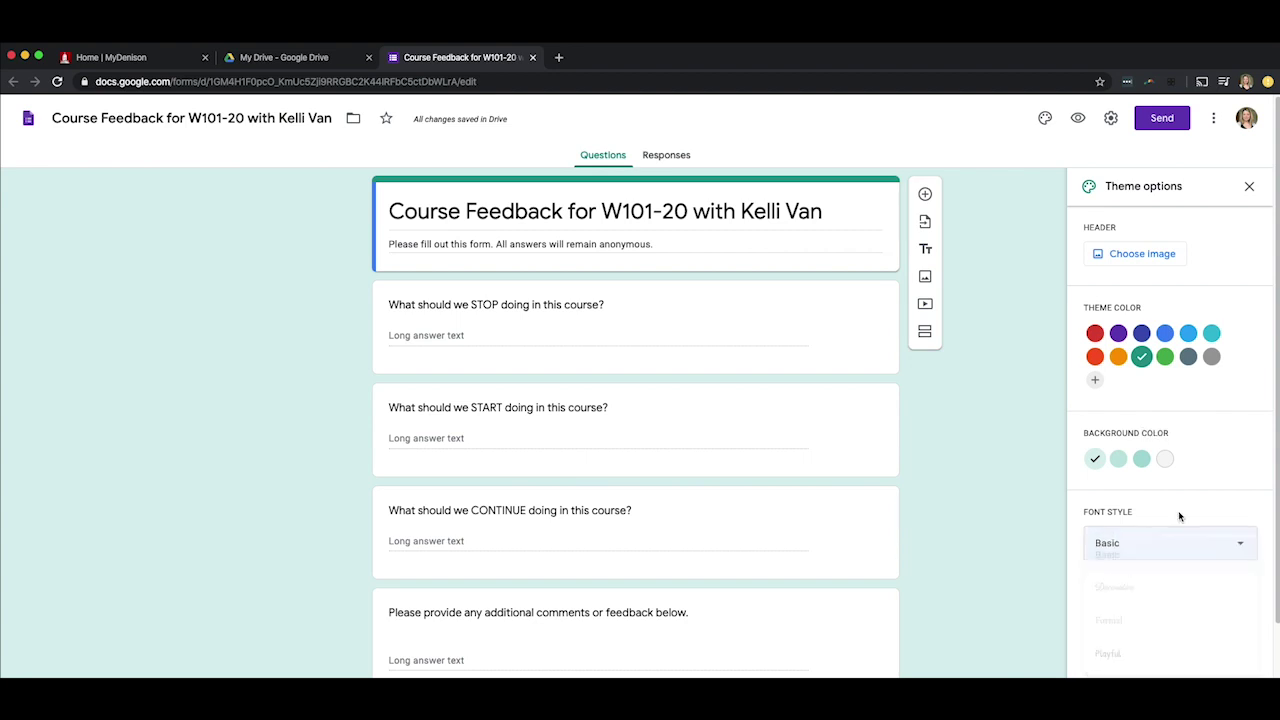
Insert the bookshelf illustration as the header image and switch the theme colour to green
left_click(1128, 255)
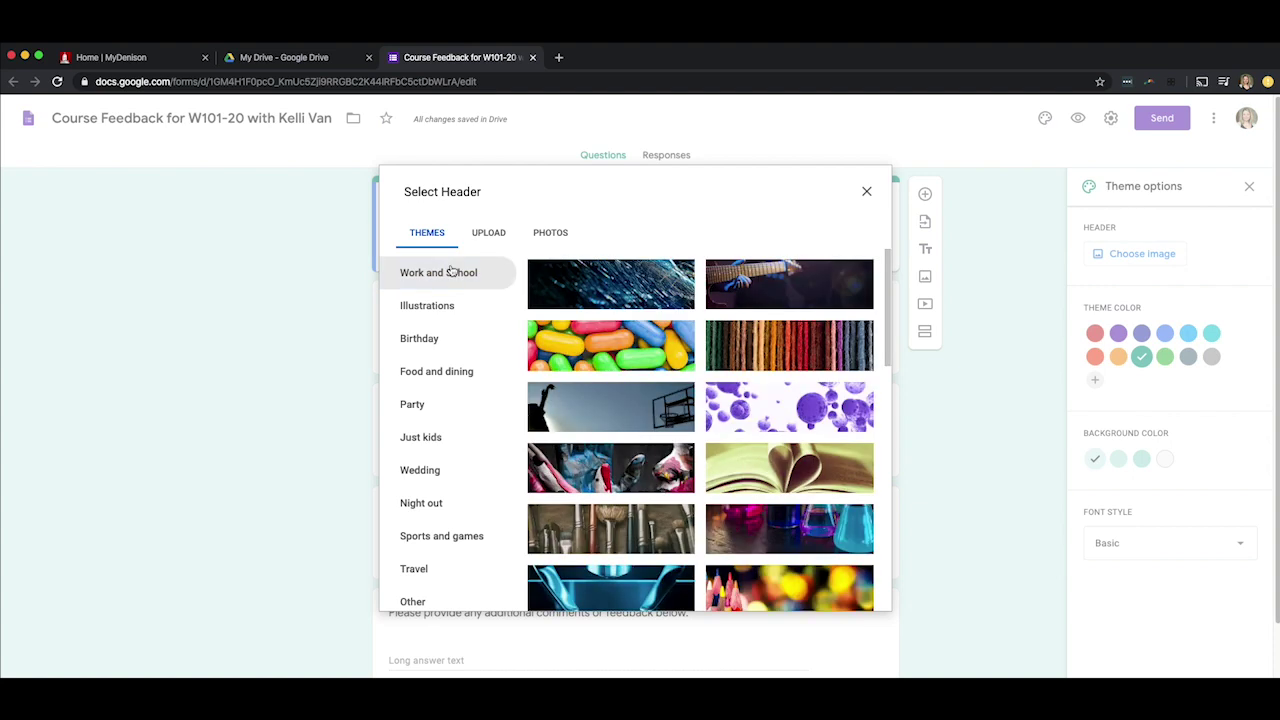
scroll(690, 408, "down", 1)
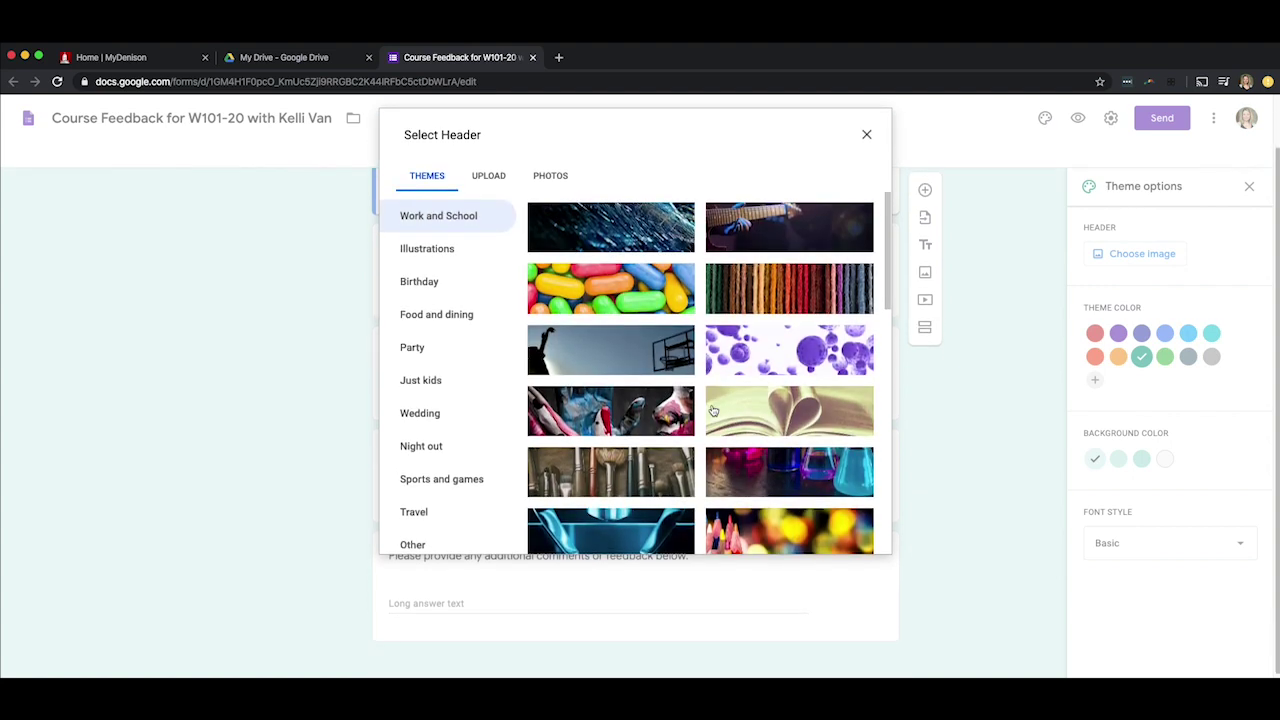
scroll(652, 398, "down", 15)
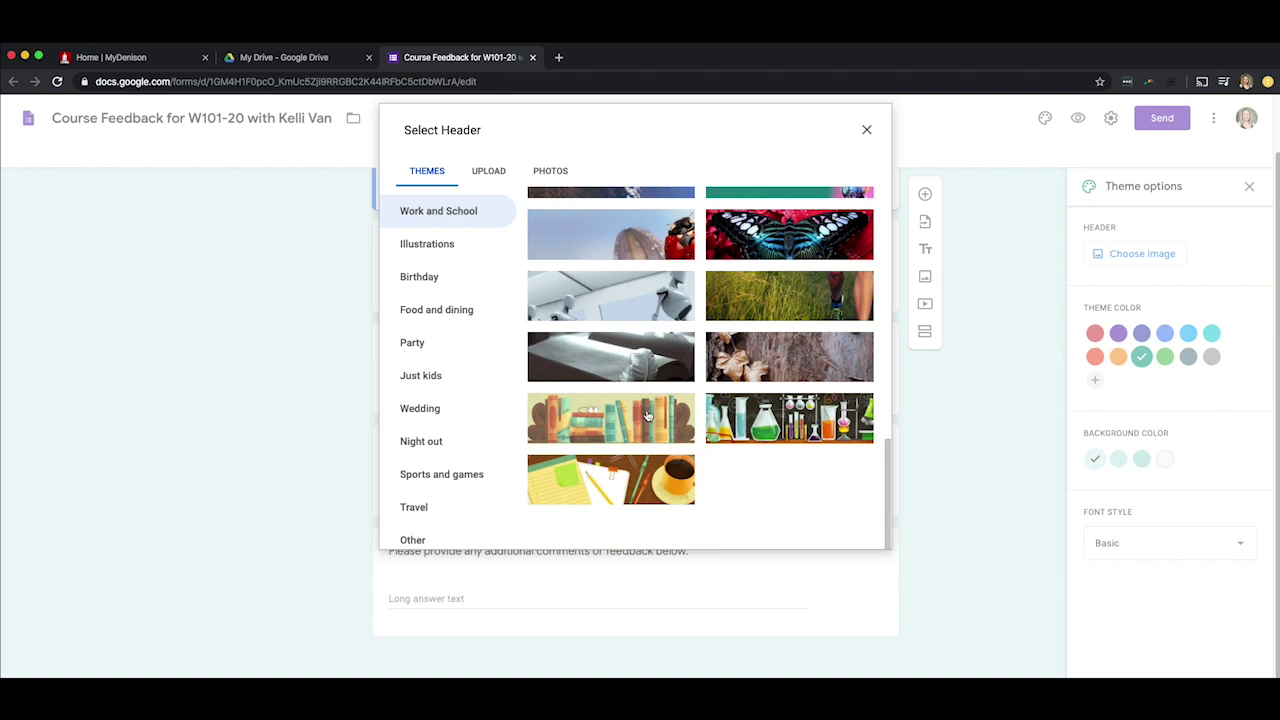
left_click(648, 416)
left_click(486, 172)
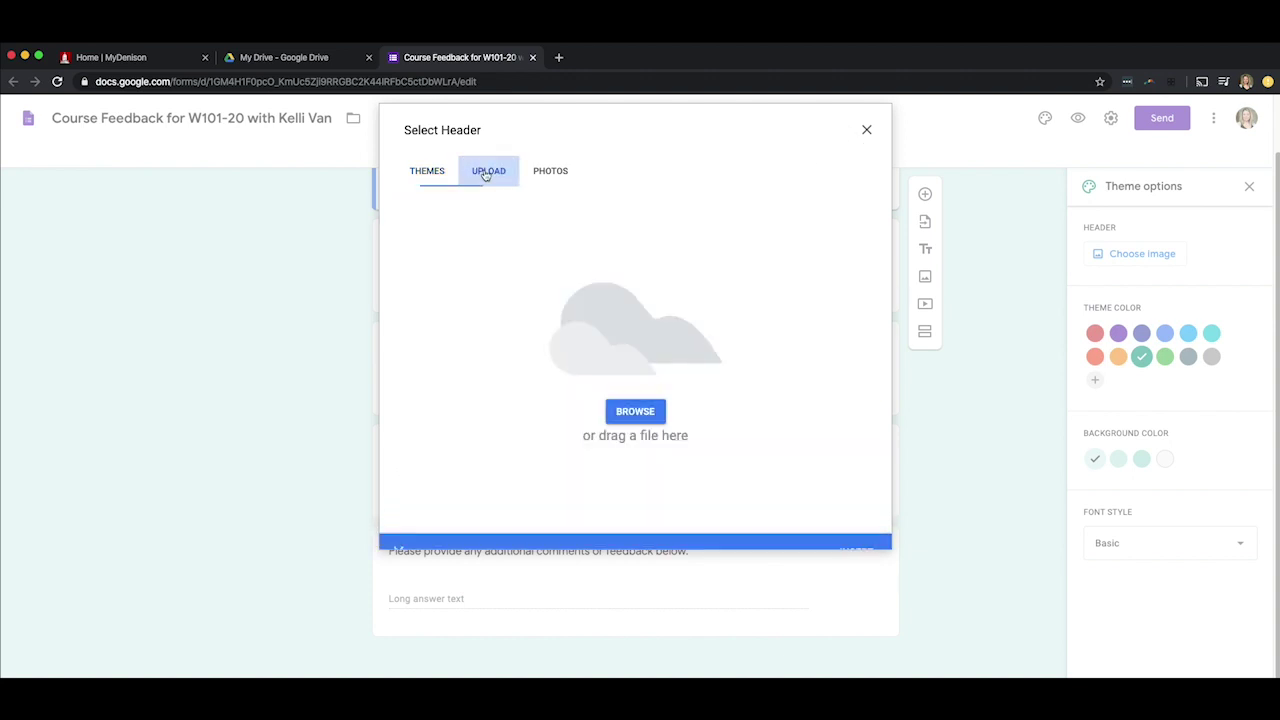
left_click(427, 172)
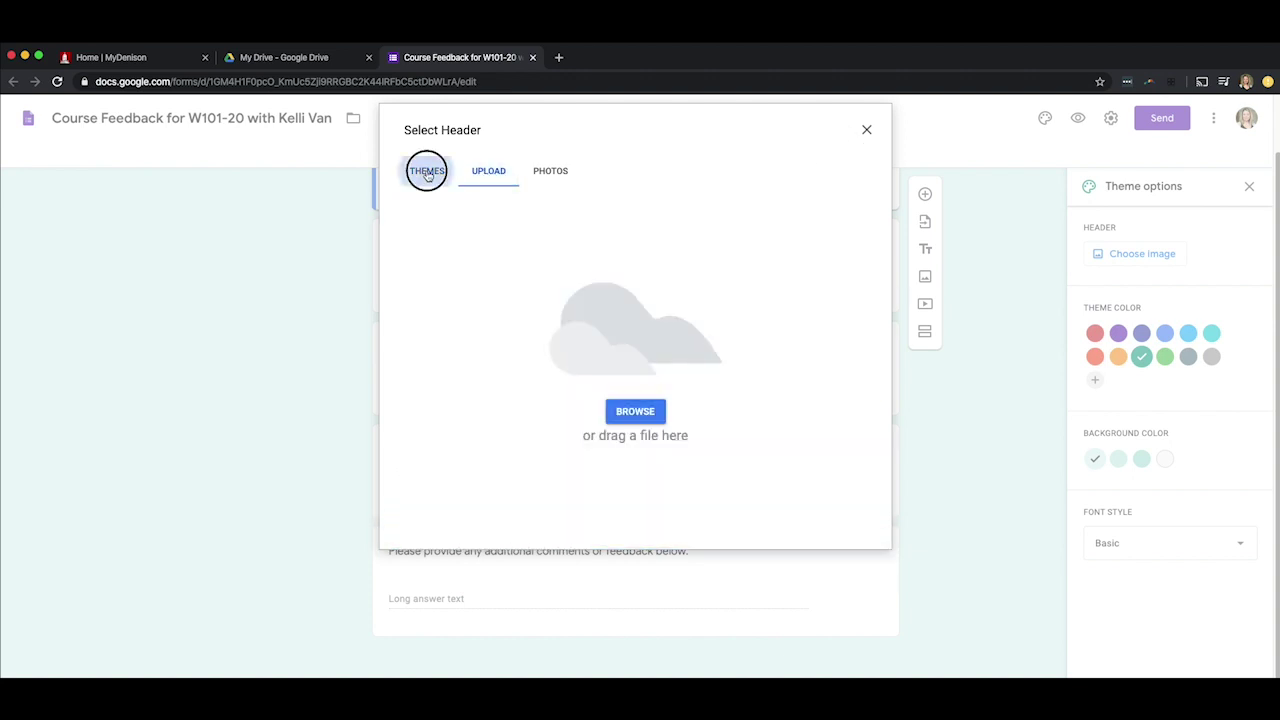
scroll(652, 417, "down", 3)
scroll(652, 417, "down", 5)
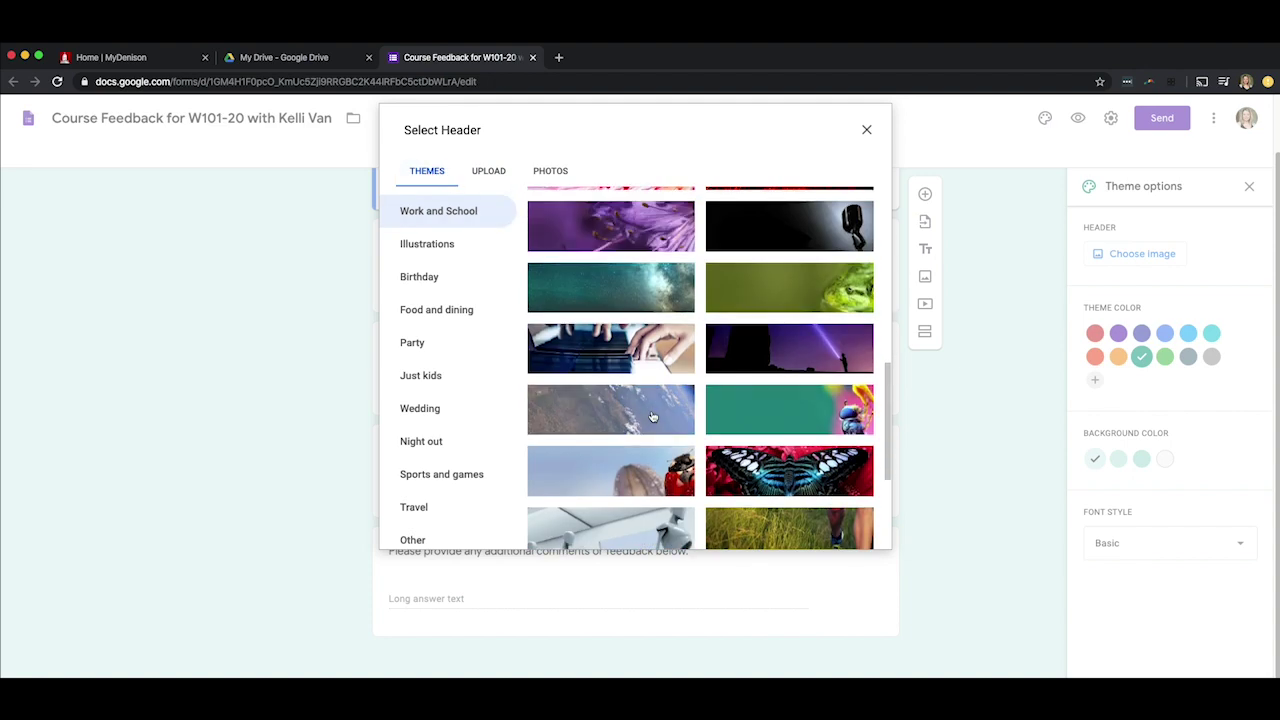
left_click(652, 417)
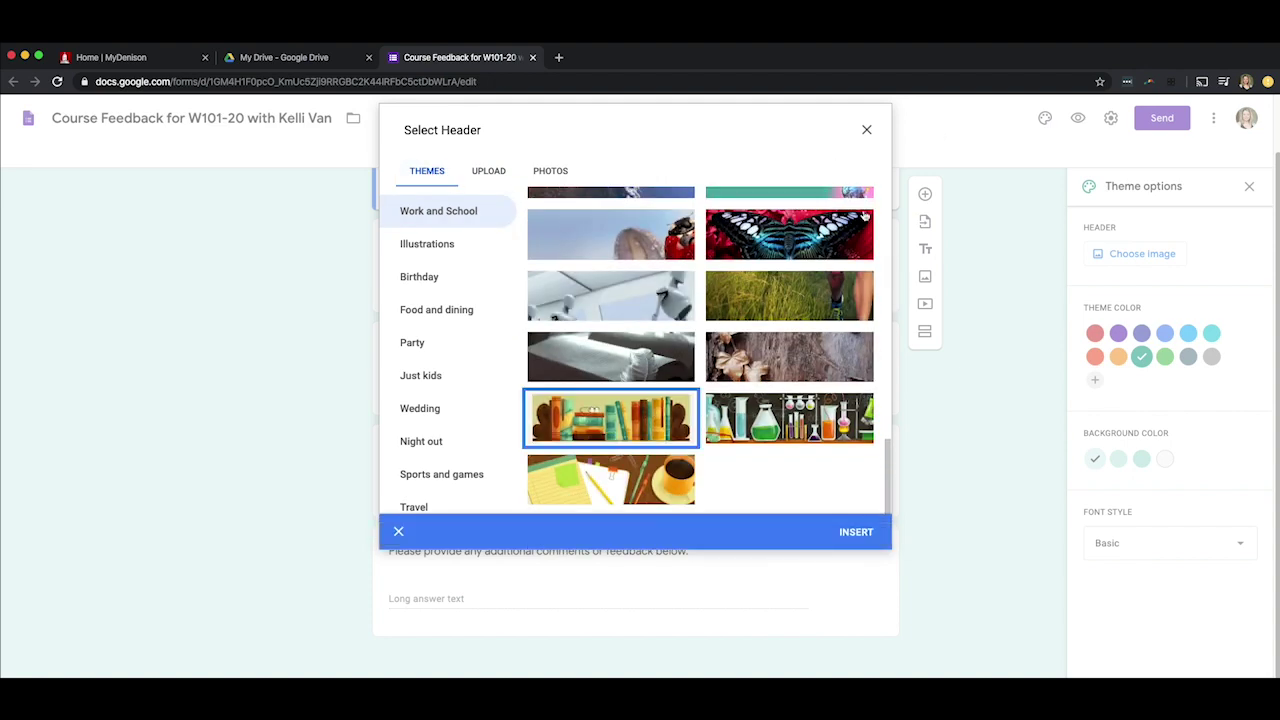
left_click(866, 533)
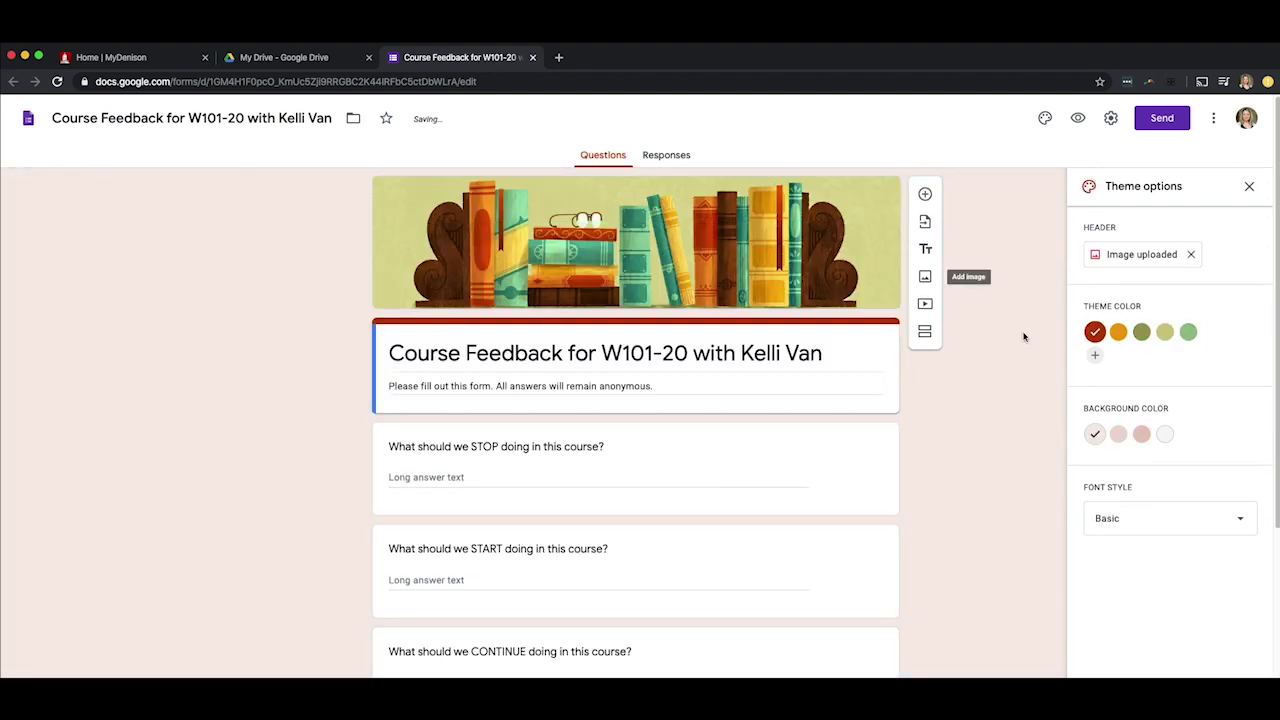
left_click(1188, 333)
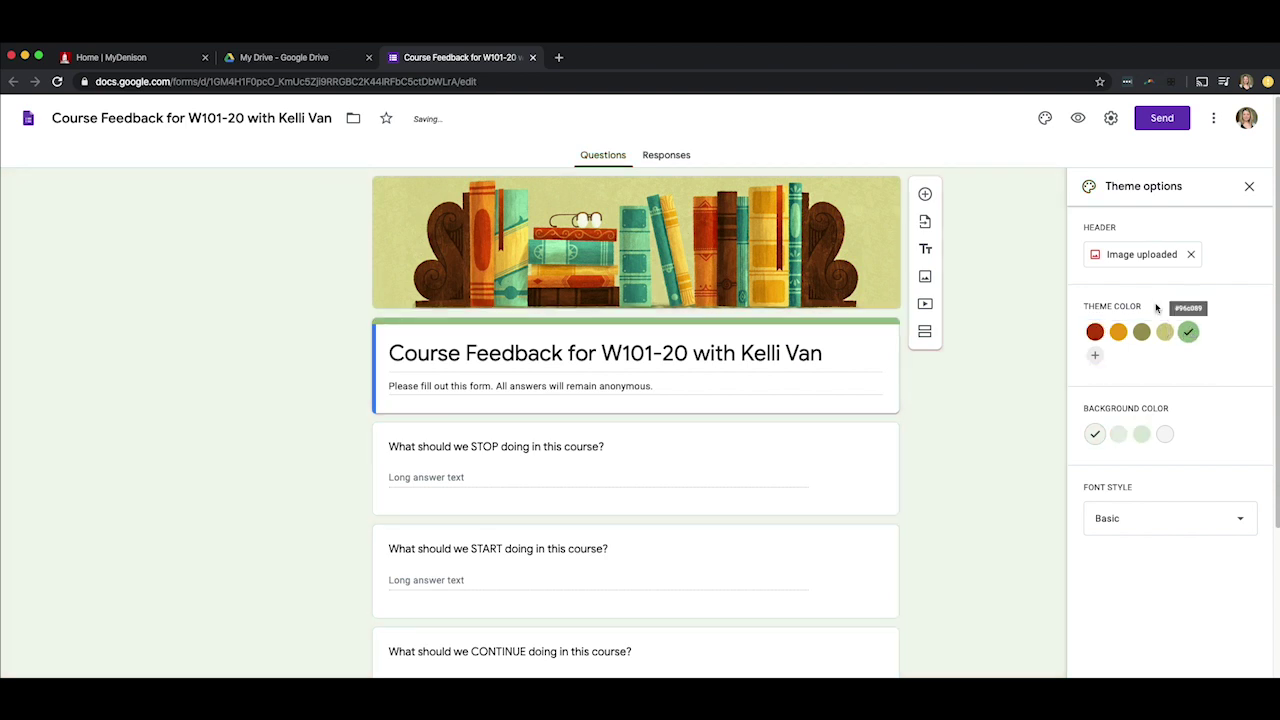
Close the theme panel and bring up the form's Settings dialog
left_click(1250, 187)
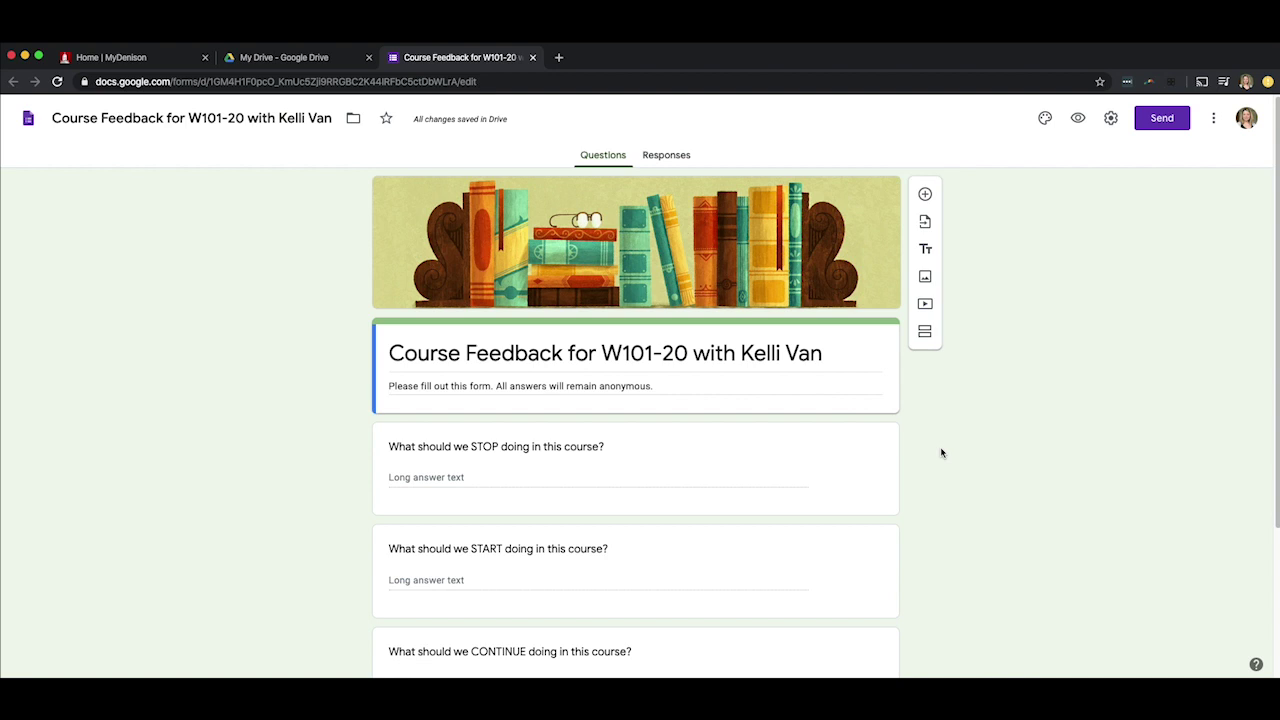
left_click(1112, 120)
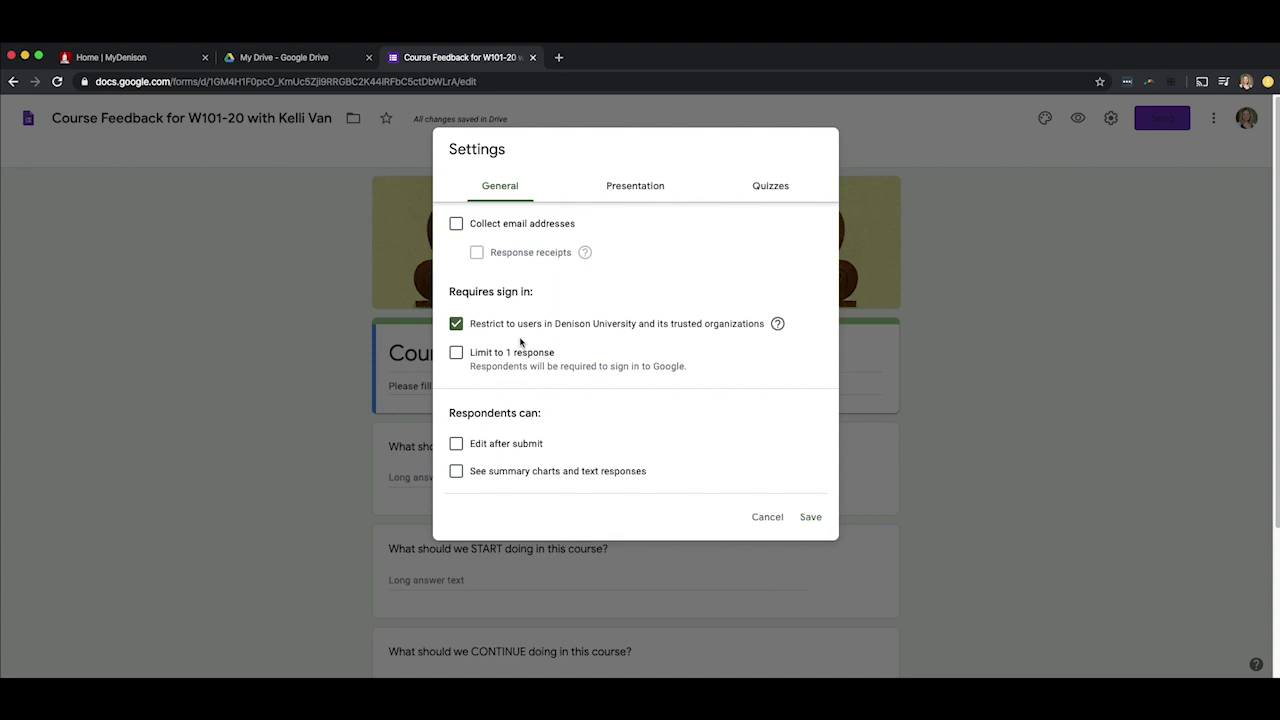
Restrict the form to users in Denison University and its trusted organizations, then save
left_click(456, 324)
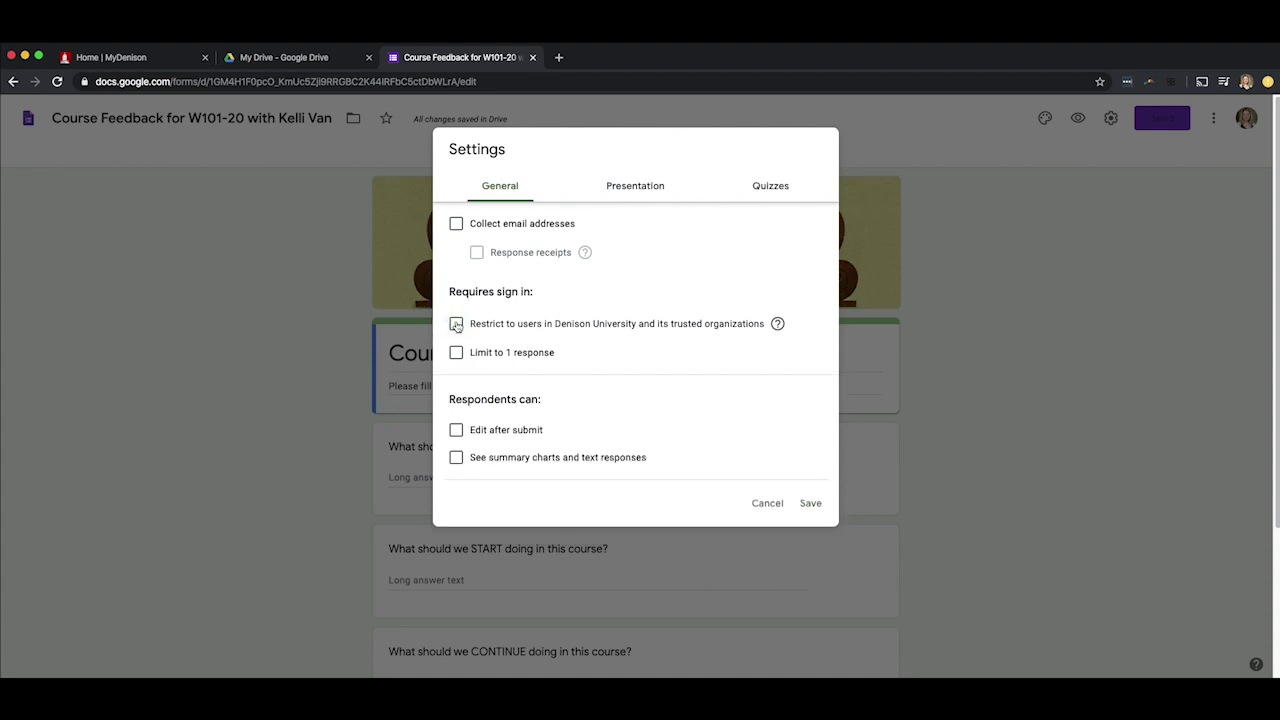
left_click(456, 324)
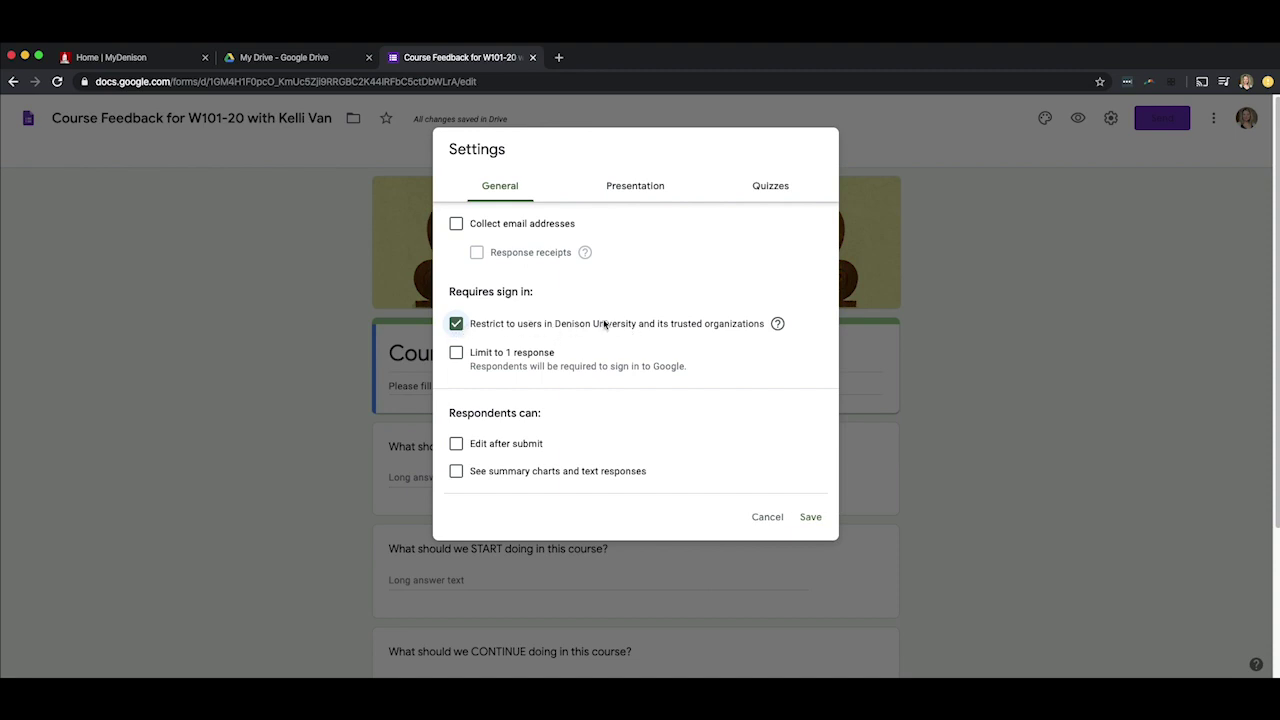
left_click(810, 516)
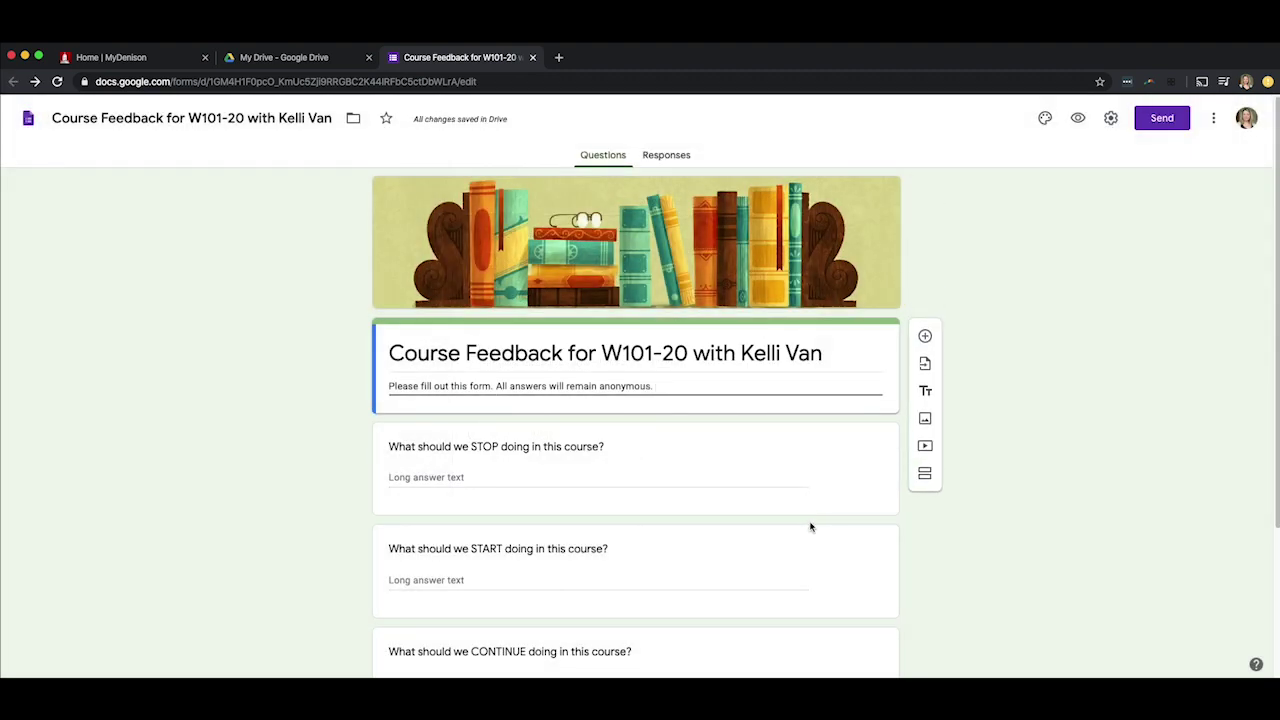
Copy the form's link with Shorten URL ticked to get the forms.gle address, then close the Send dialog
left_click(1162, 119)
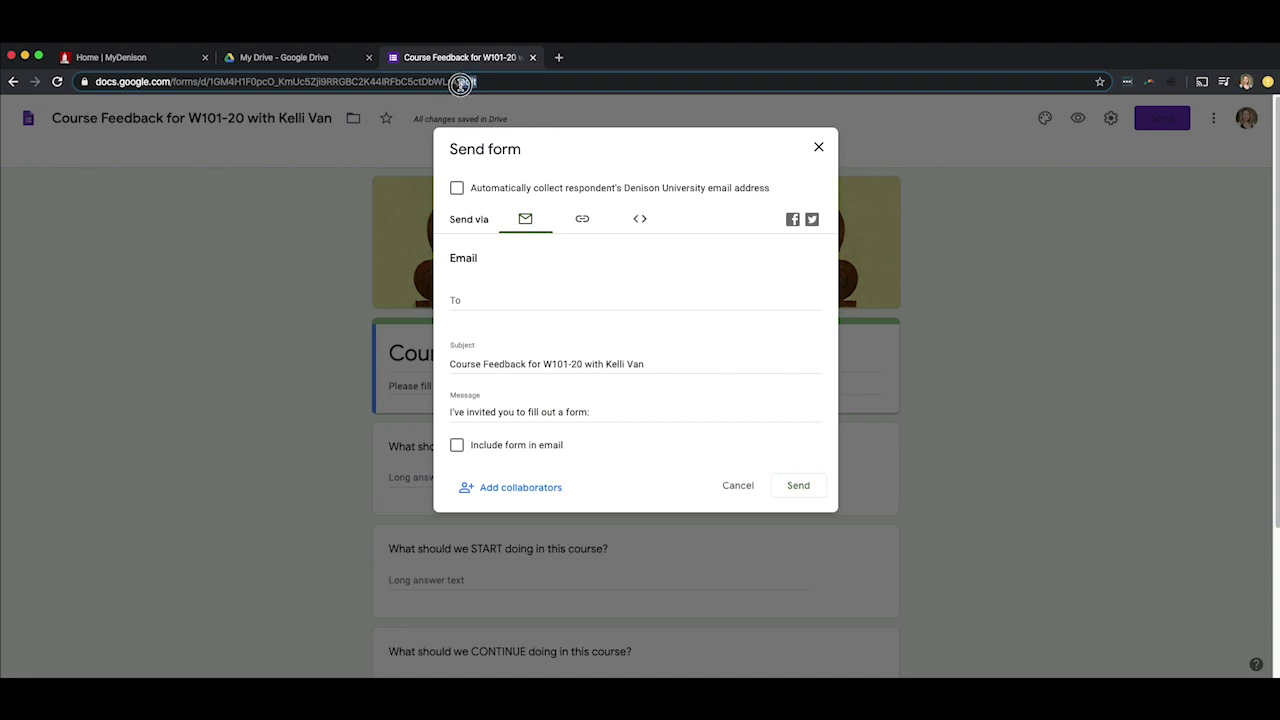
left_click_drag(468, 82, 512, 82)
left_click(512, 82)
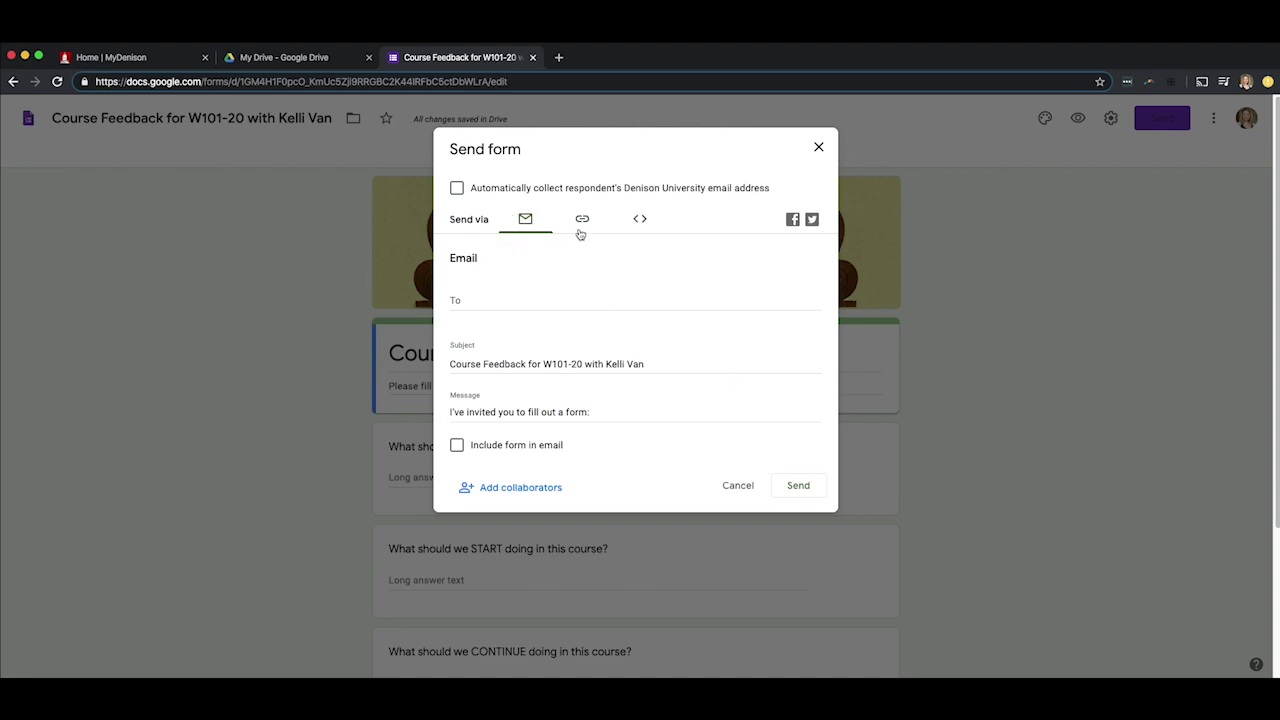
left_click(479, 301)
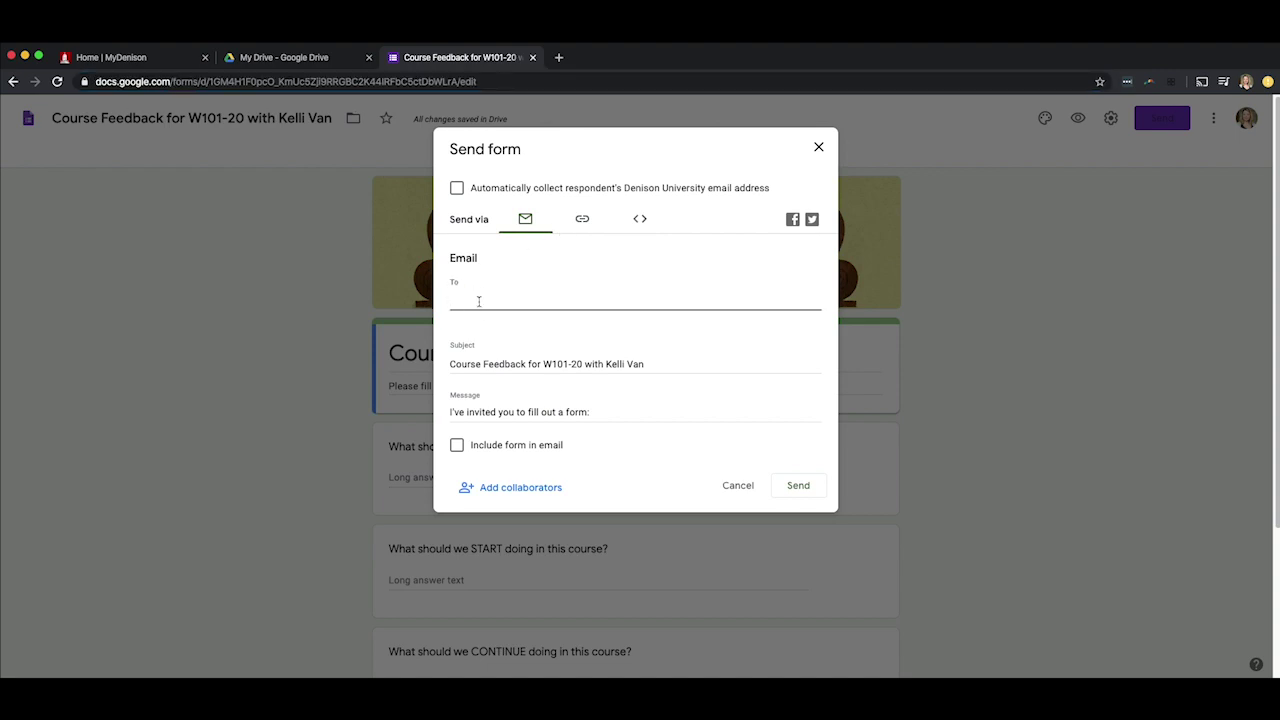
left_click(582, 221)
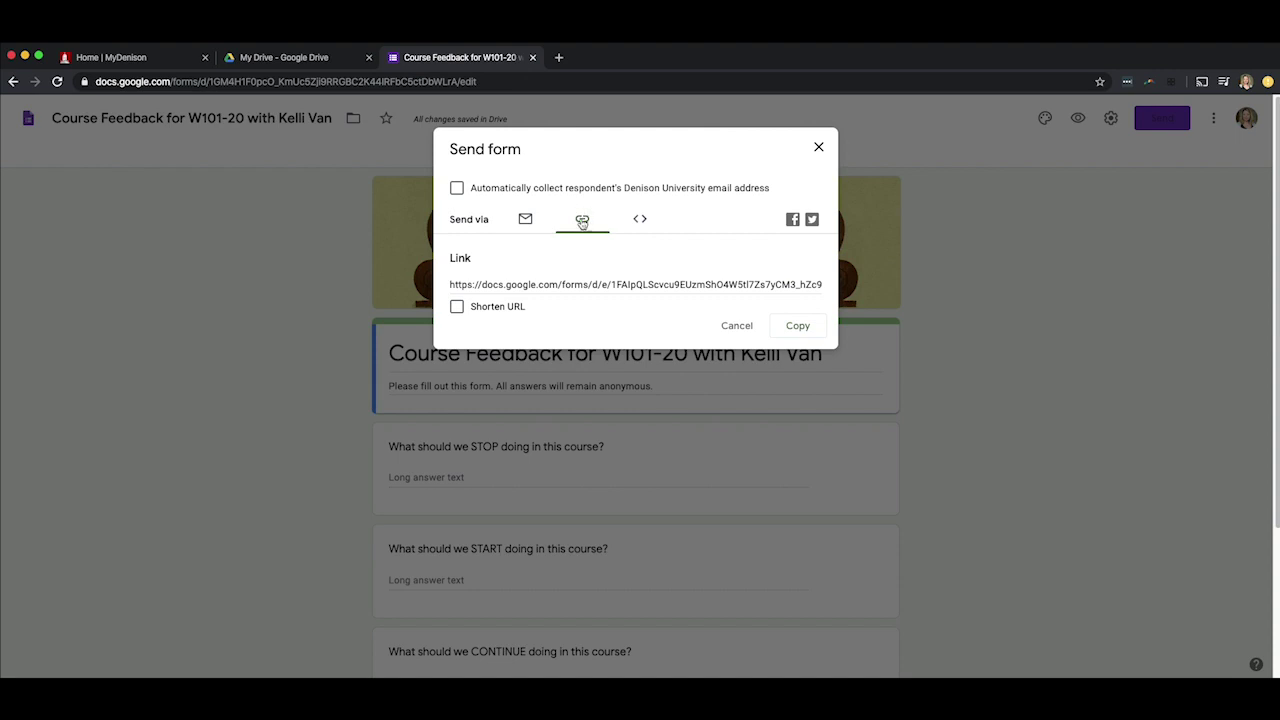
left_click(457, 307)
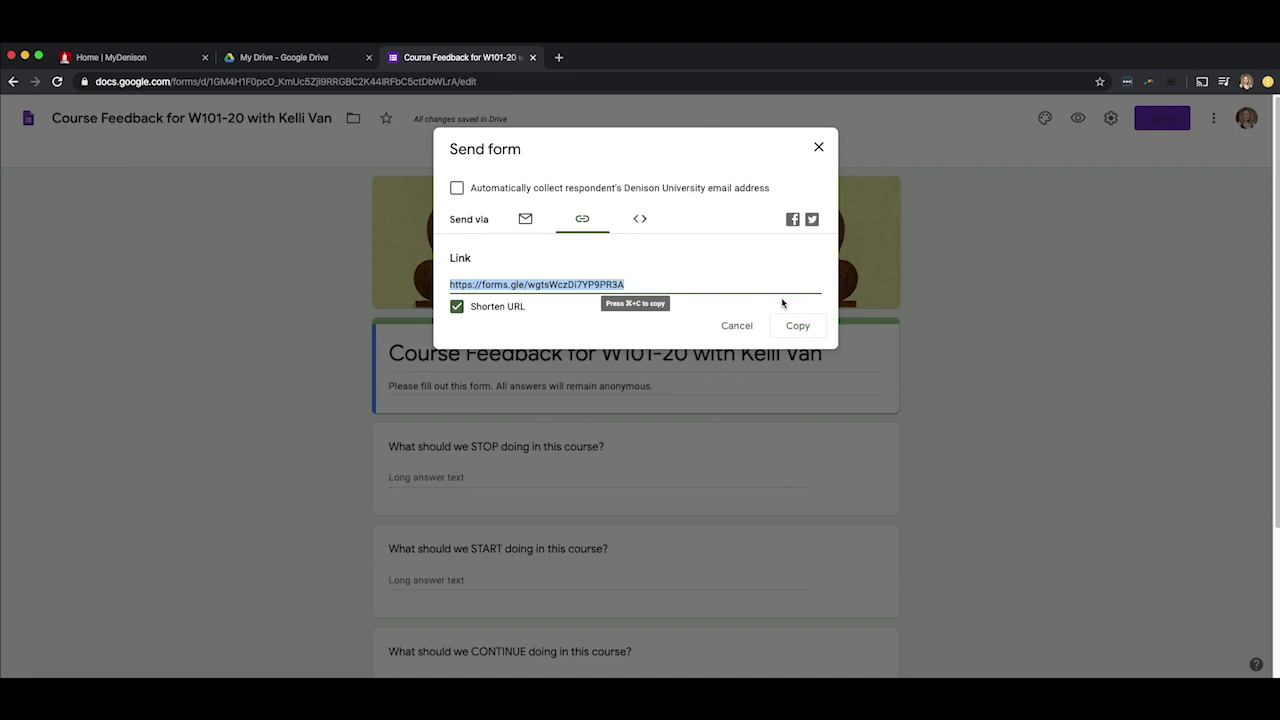
left_click(798, 325)
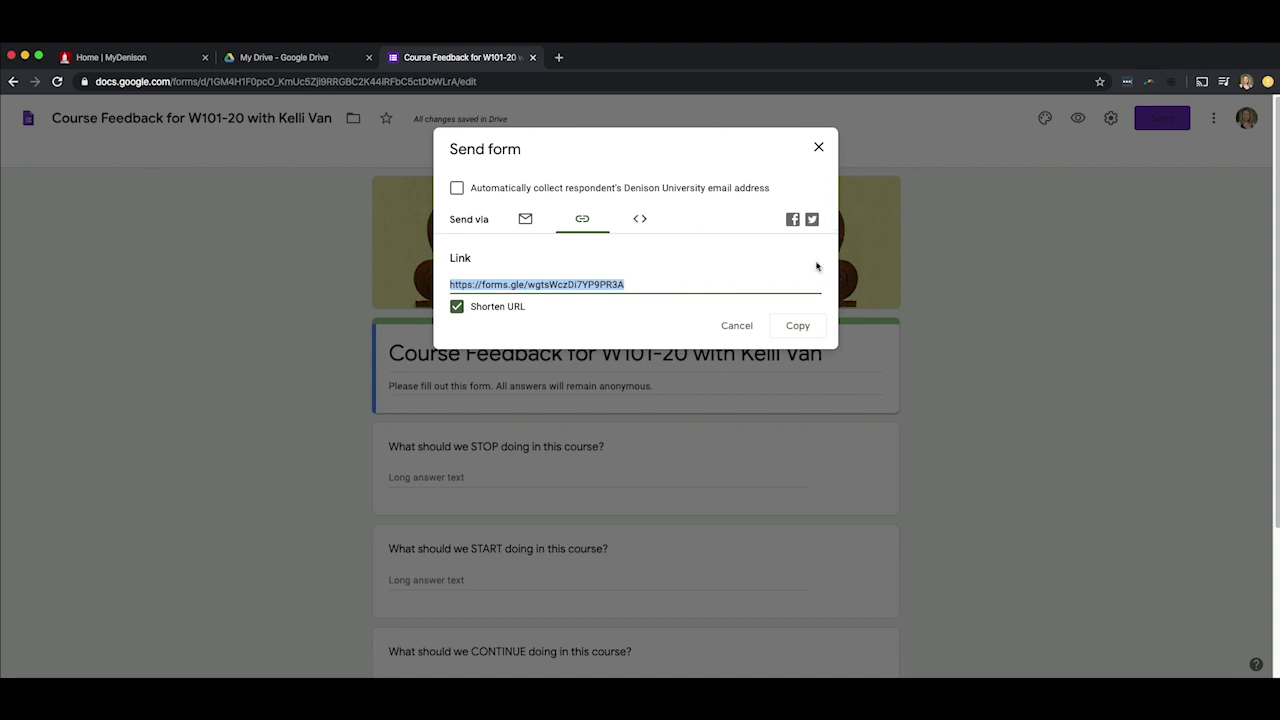
left_click(801, 328)
left_click(818, 147)
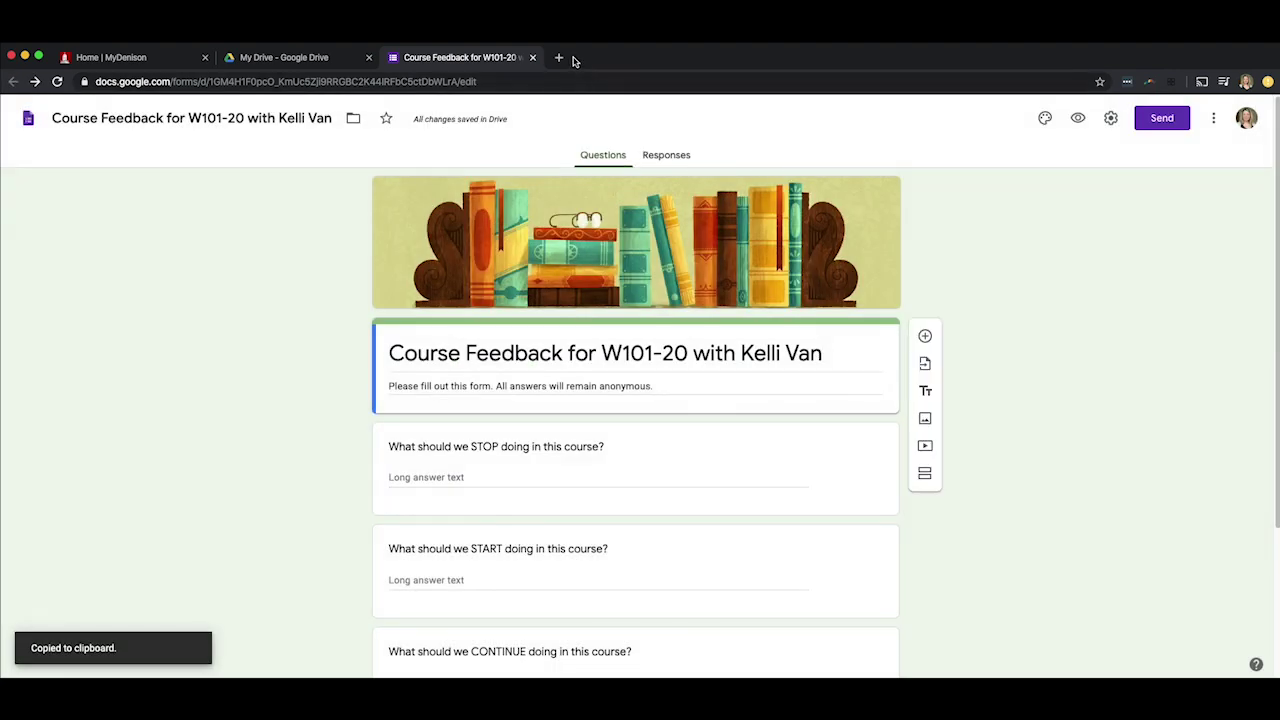
Load the copied short forms.gle link in a new browser tab
left_click(560, 58)
key("super+v")
key("Return")
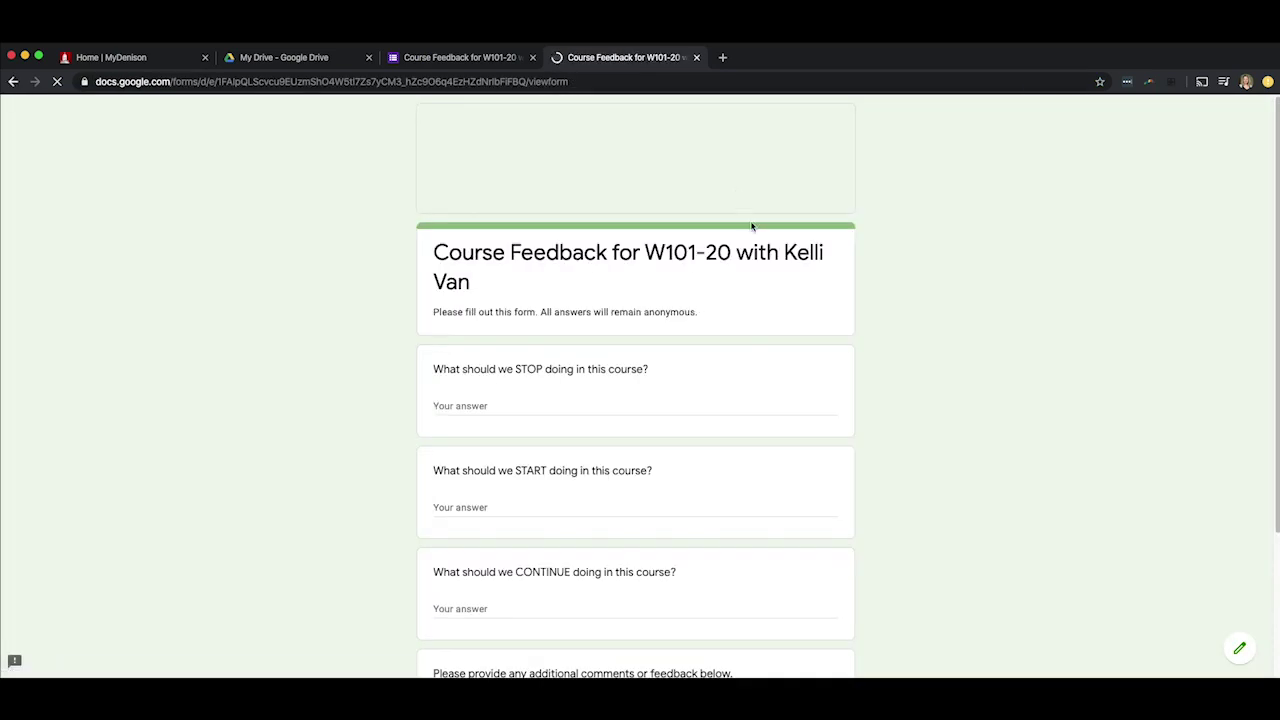
Answer Dancing for STOP and Singing for START, then submit the test response
scroll(753, 235, "down", 1)
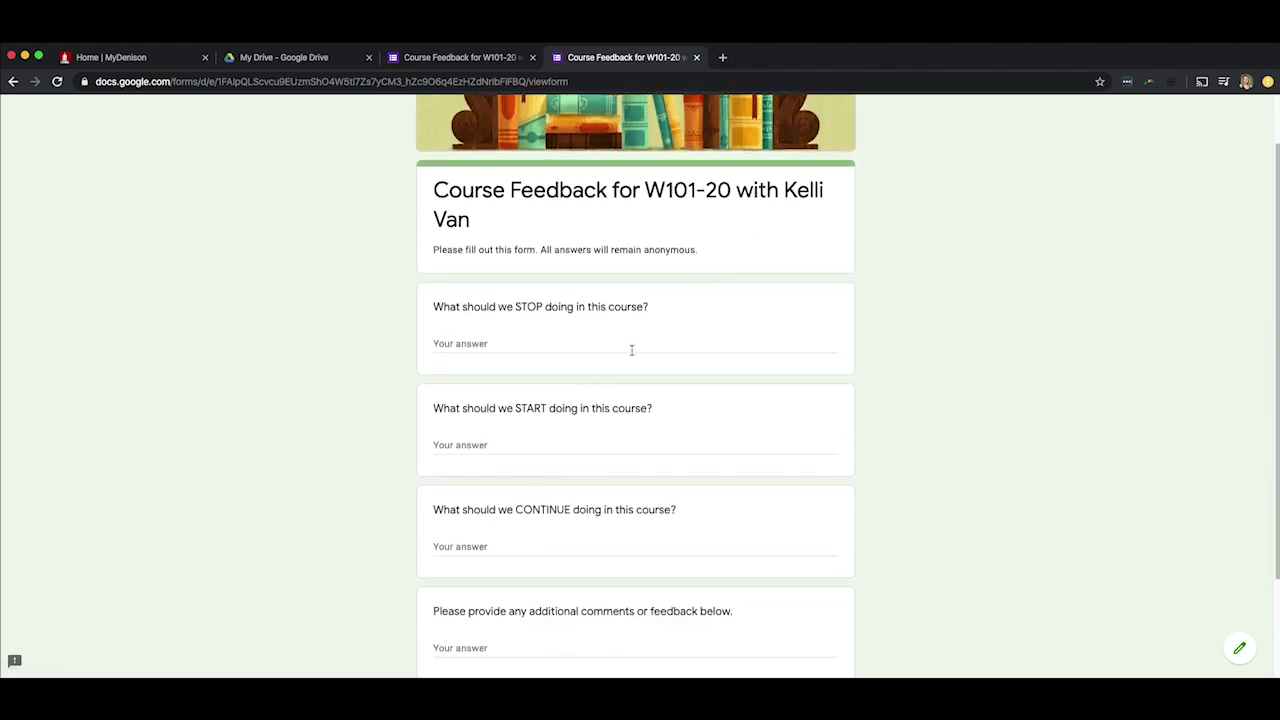
left_click(510, 343)
type("Dancing")
left_click(538, 449)
type("Singing")
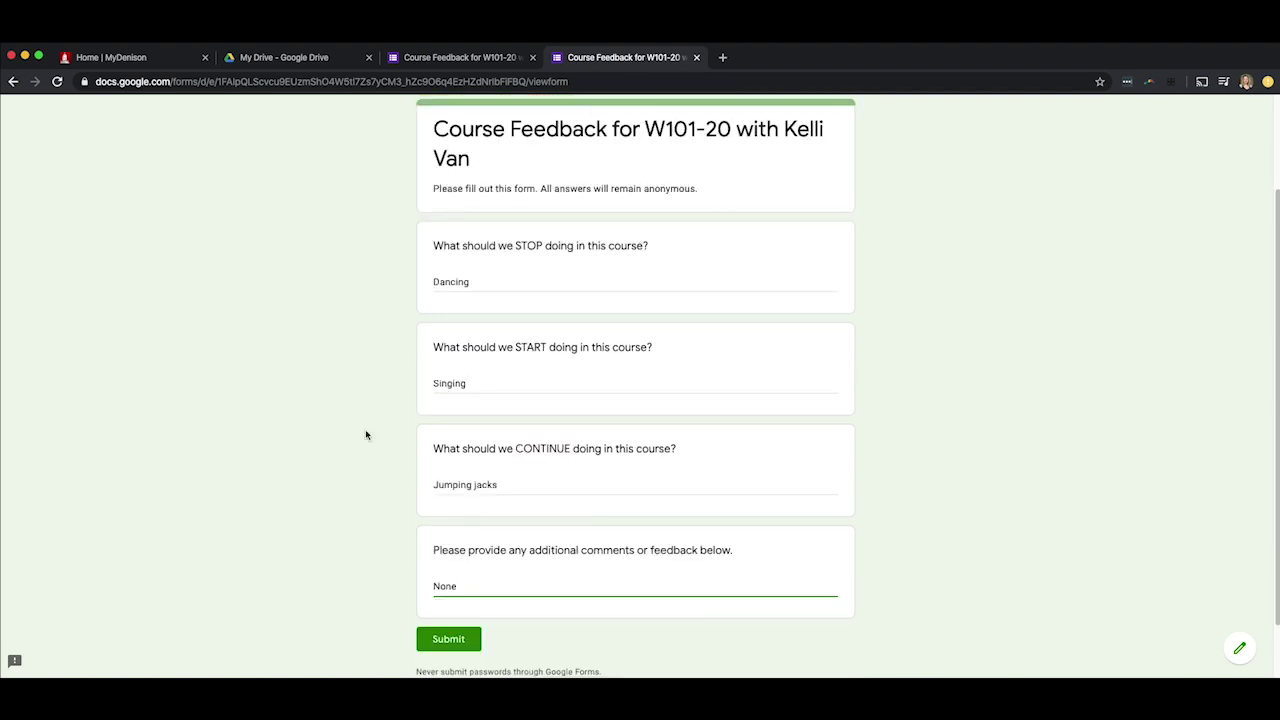
left_click(449, 639)
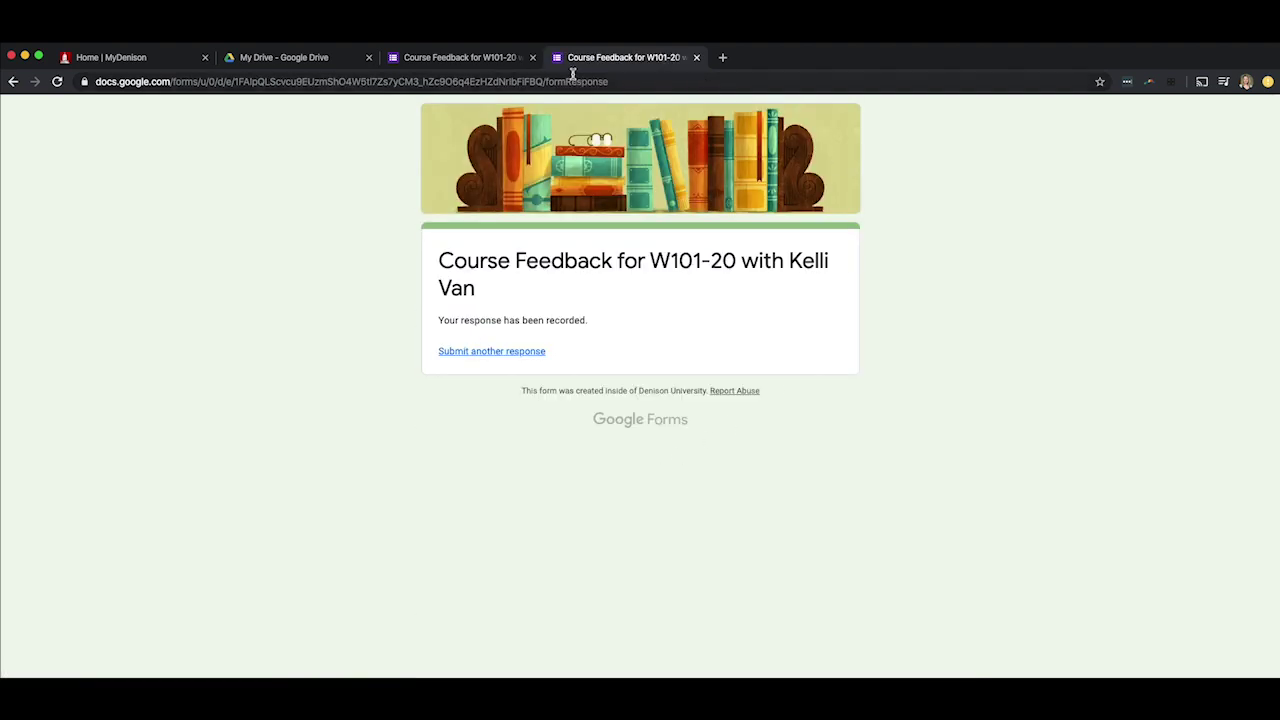
In the editor's Responses tab, view the test response in the Question and Individual views
left_click(450, 61)
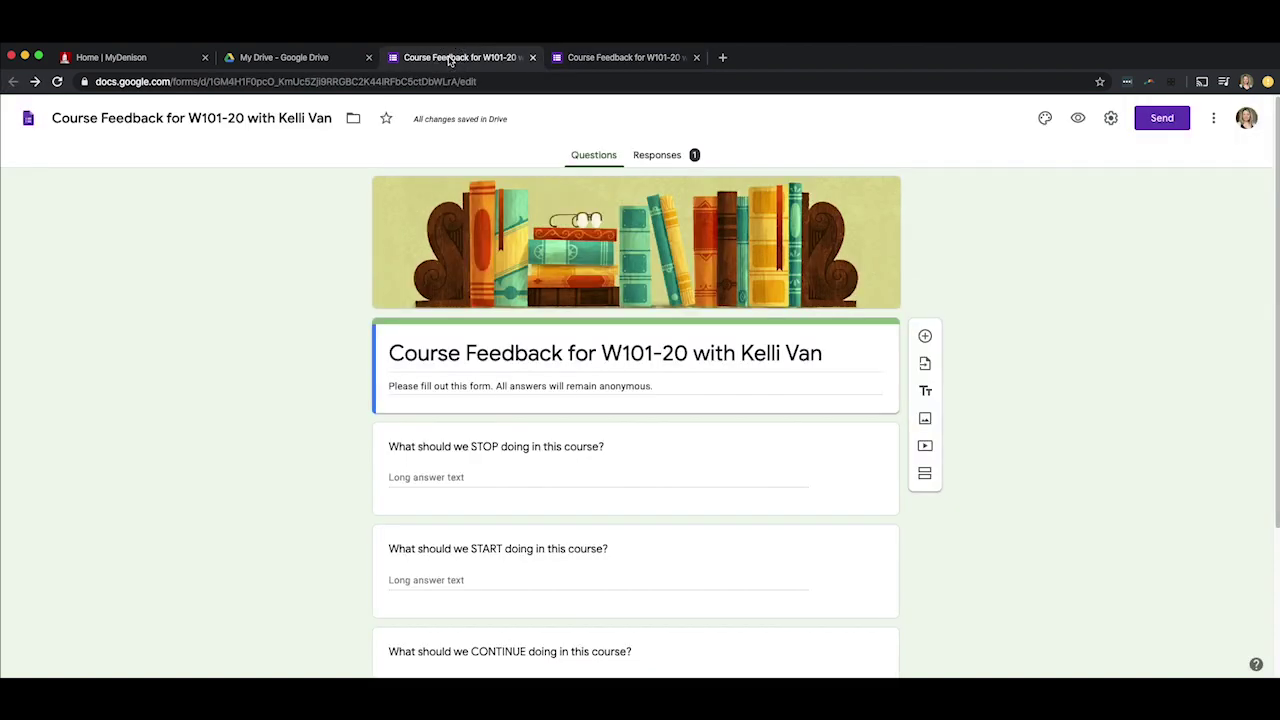
left_click(658, 157)
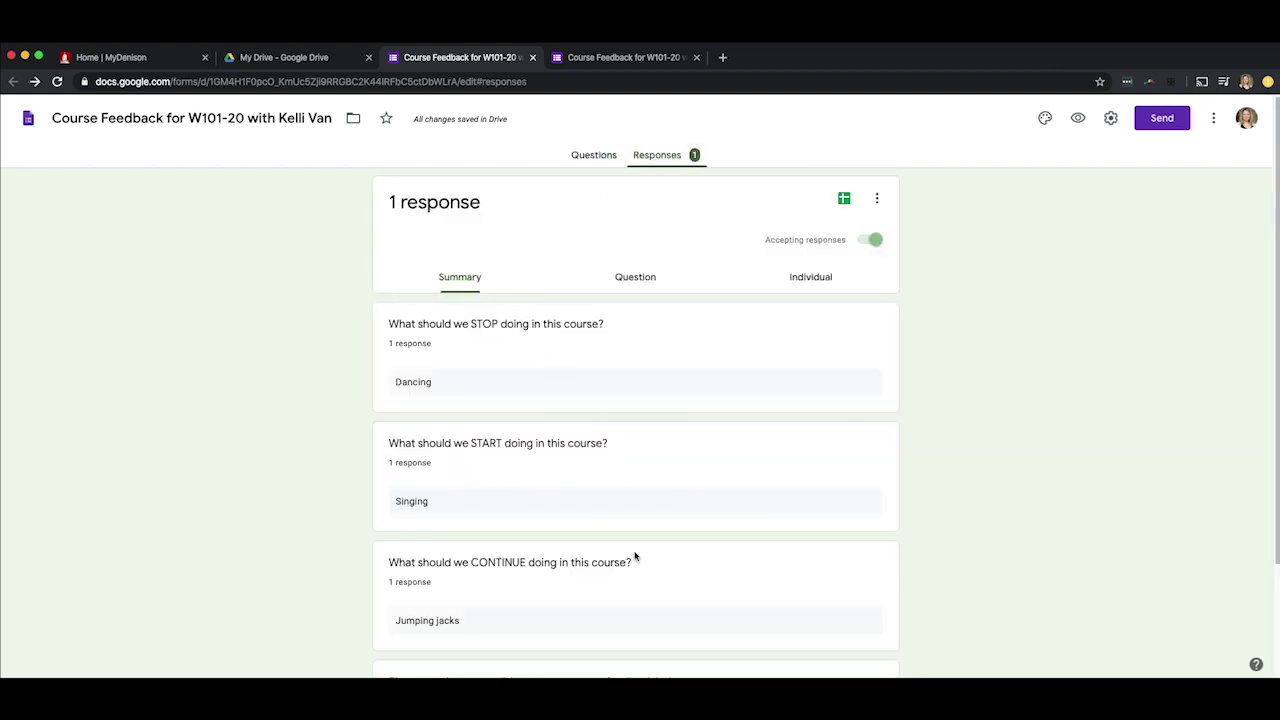
left_click(642, 284)
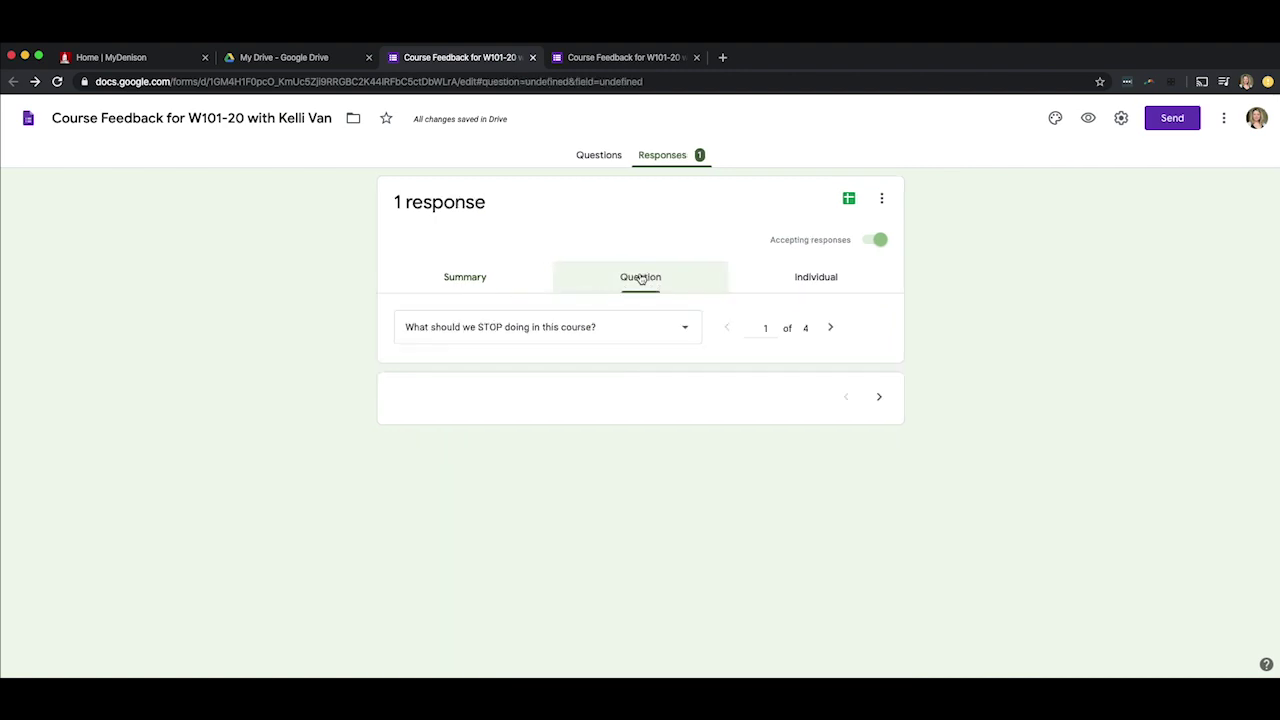
left_click(816, 286)
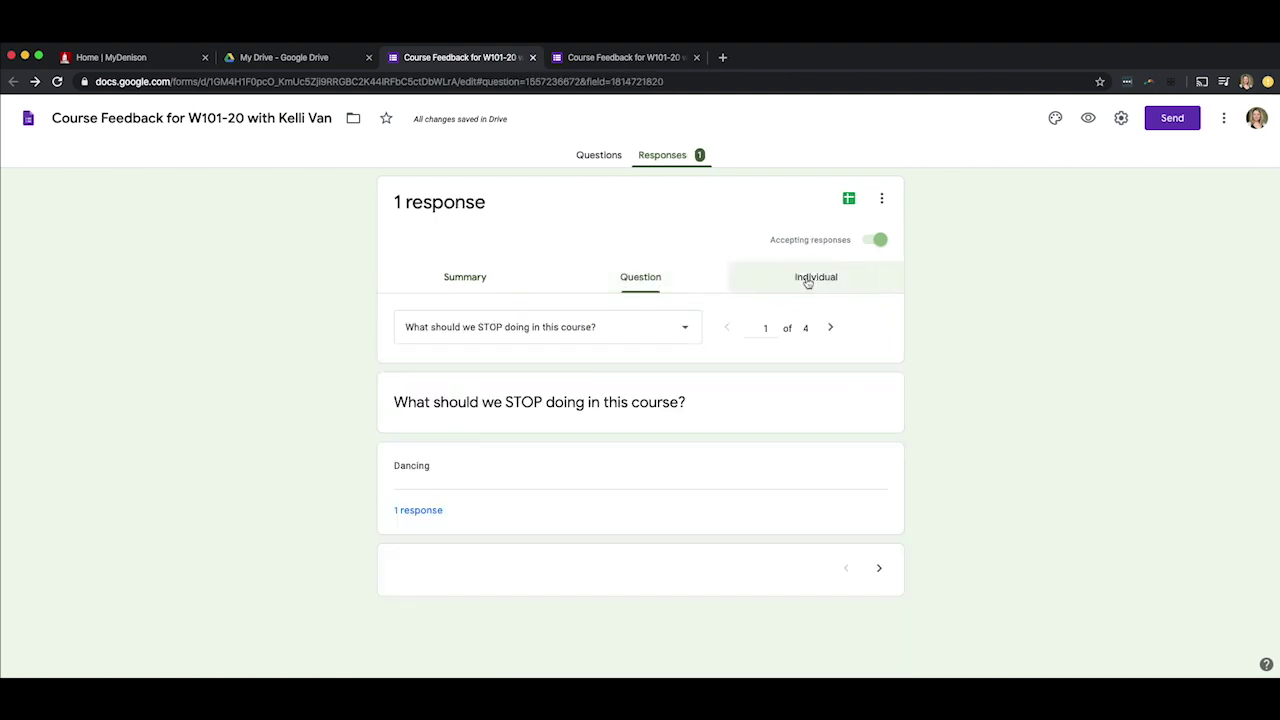
scroll(630, 440, "down", 4)
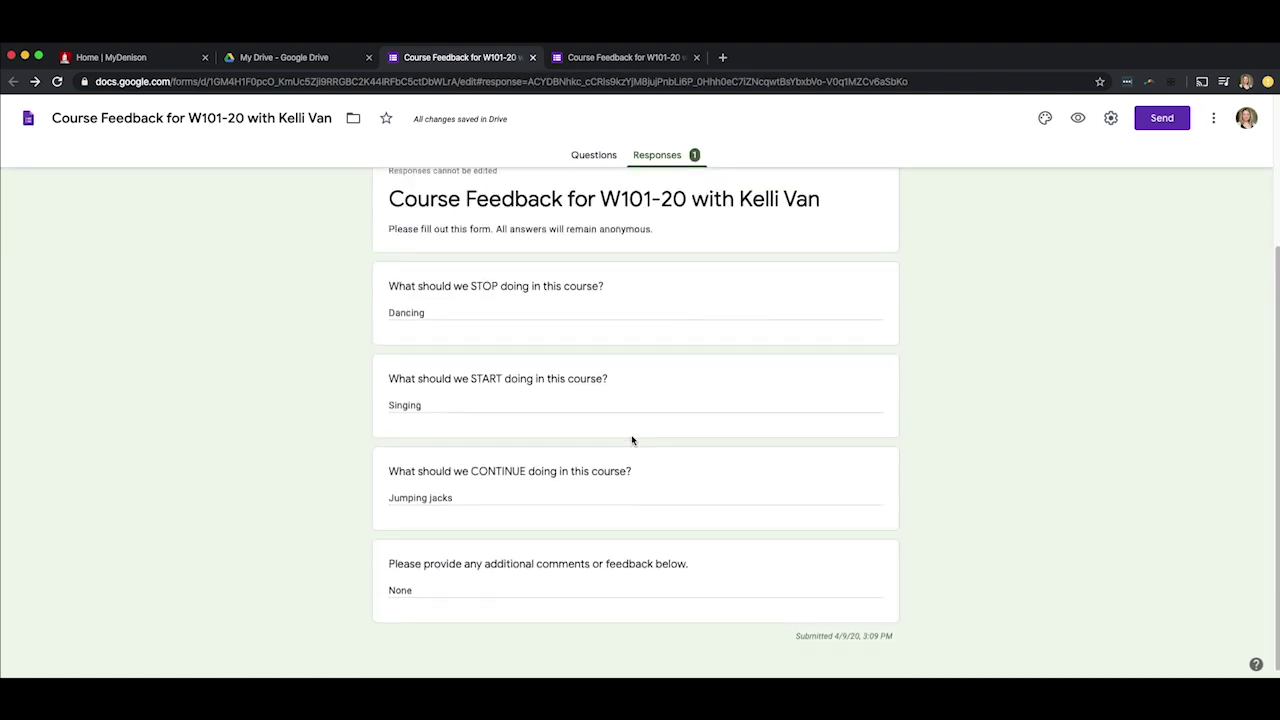
scroll(630, 440, "up", 4)
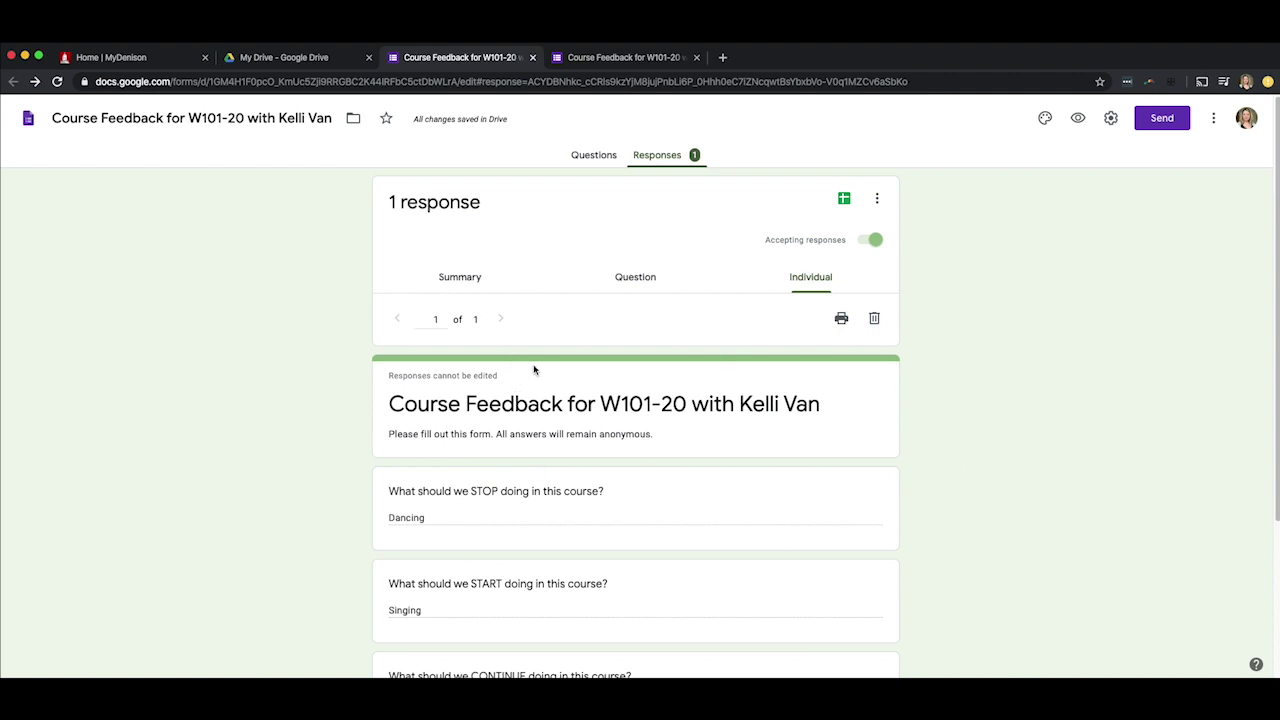
Link responses to a new spreadsheet and check the test row's timestamp in cell A2
left_click(845, 201)
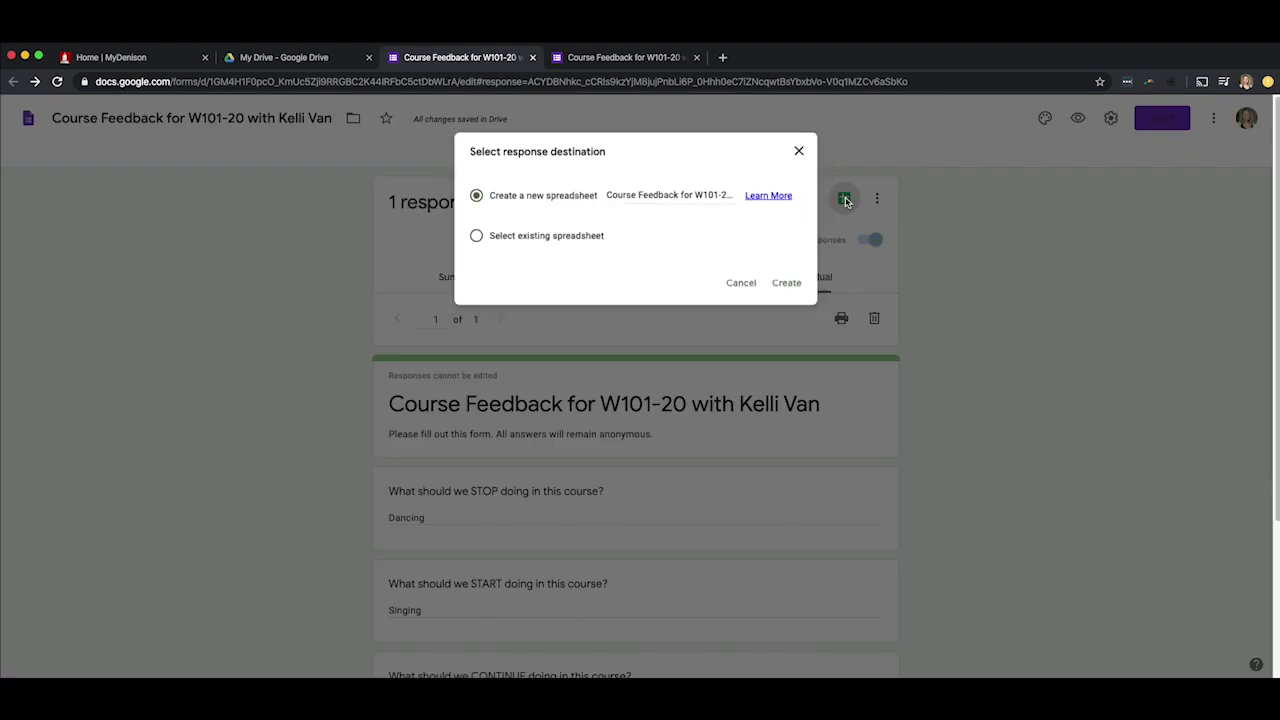
left_click(795, 287)
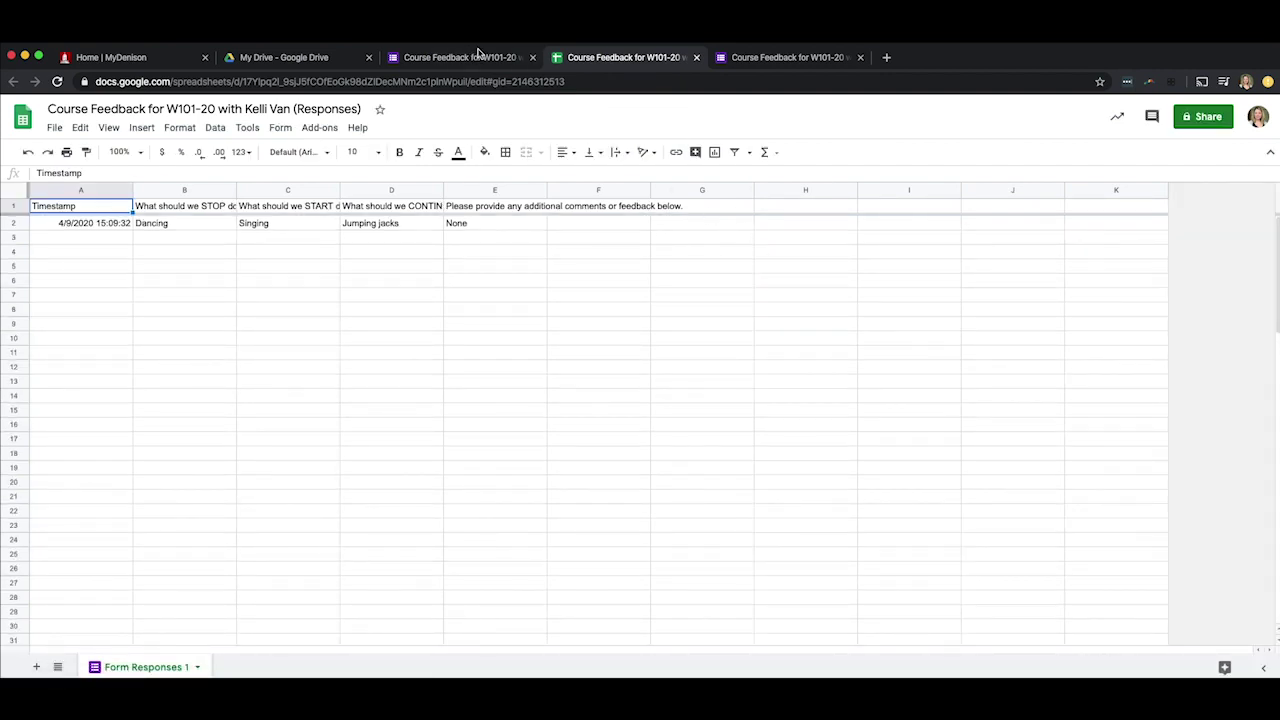
left_click(116, 226)
left_click(115, 240)
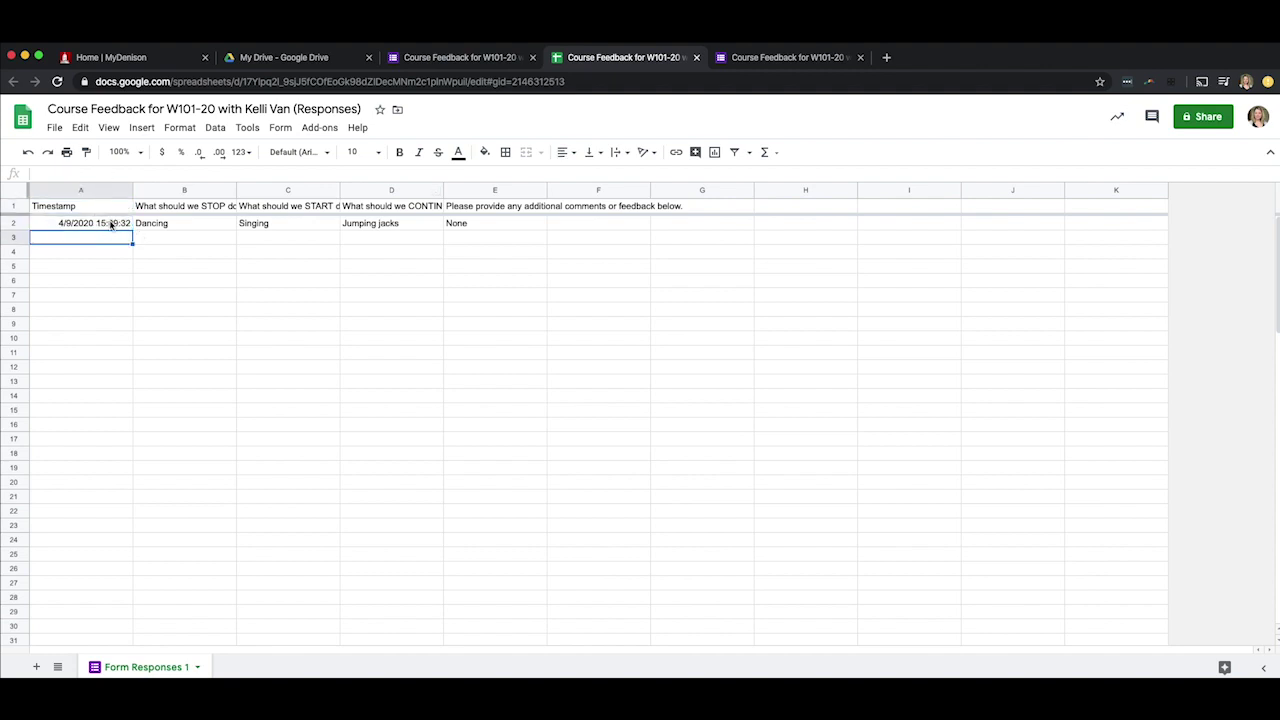
left_click(111, 224)
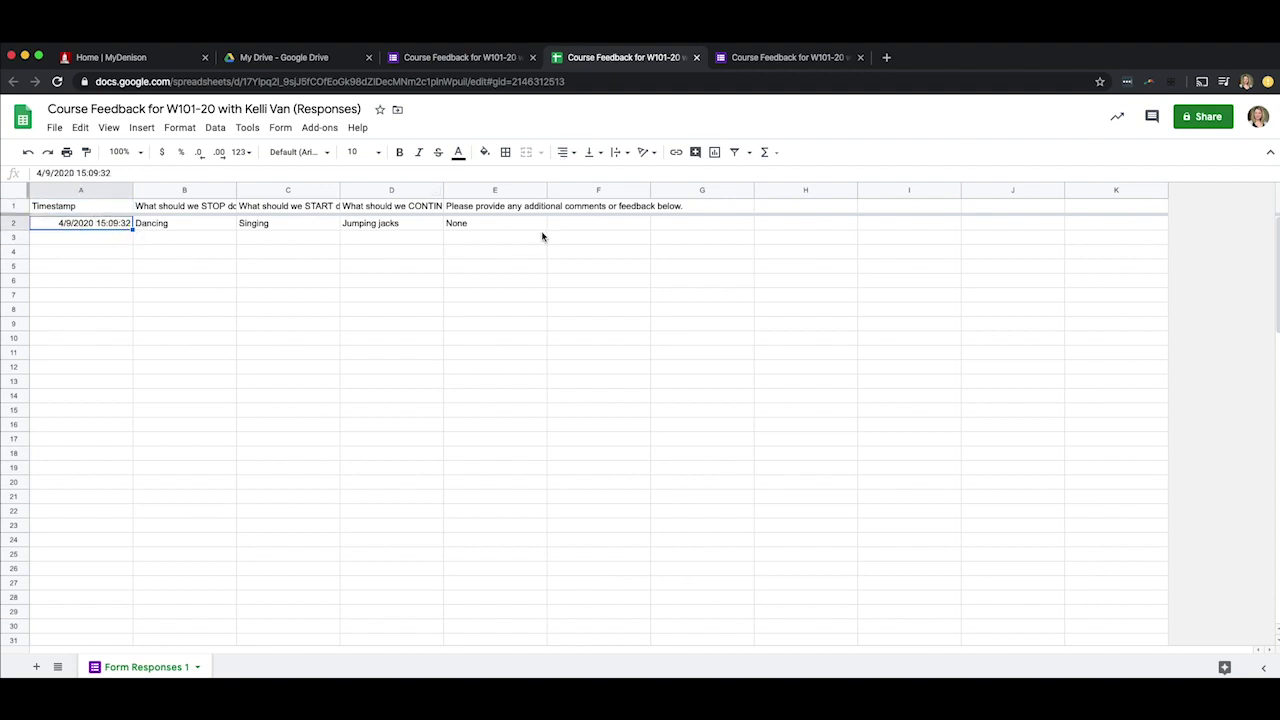
Enable 'Get email notifications for new responses' from the Responses tab's three-dot menu
left_click(468, 60)
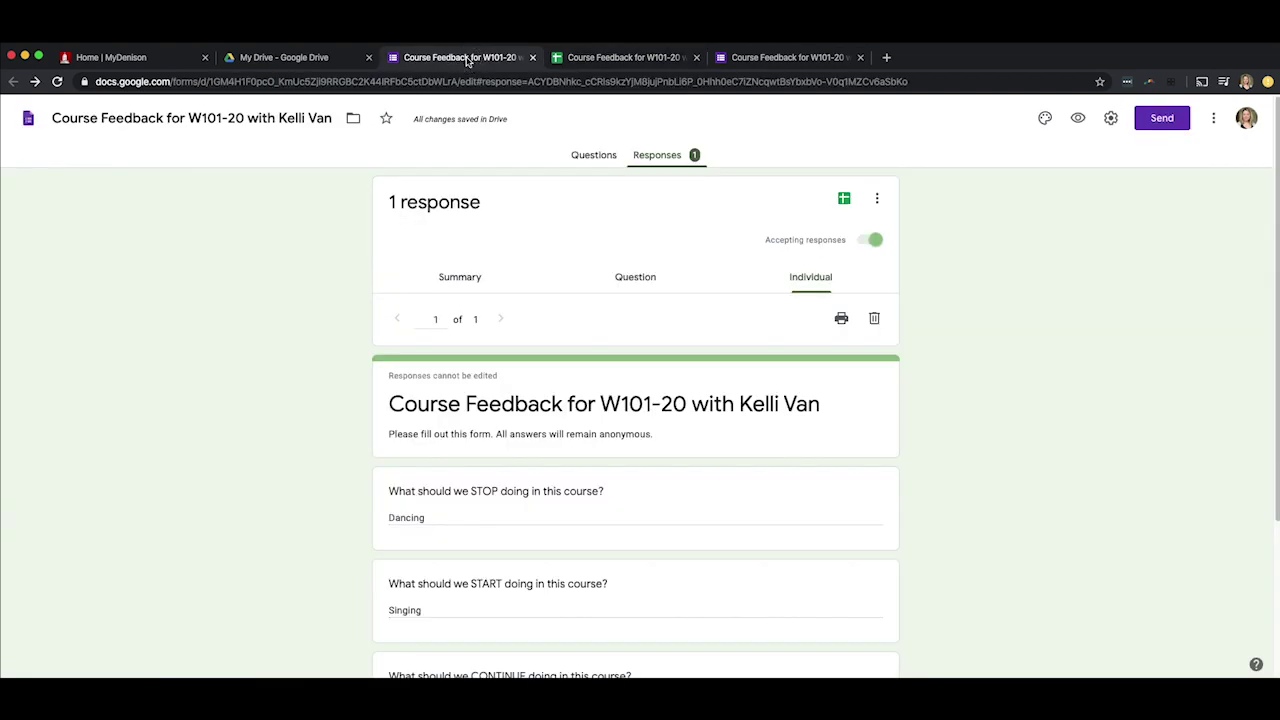
left_click(878, 202)
left_click(878, 202)
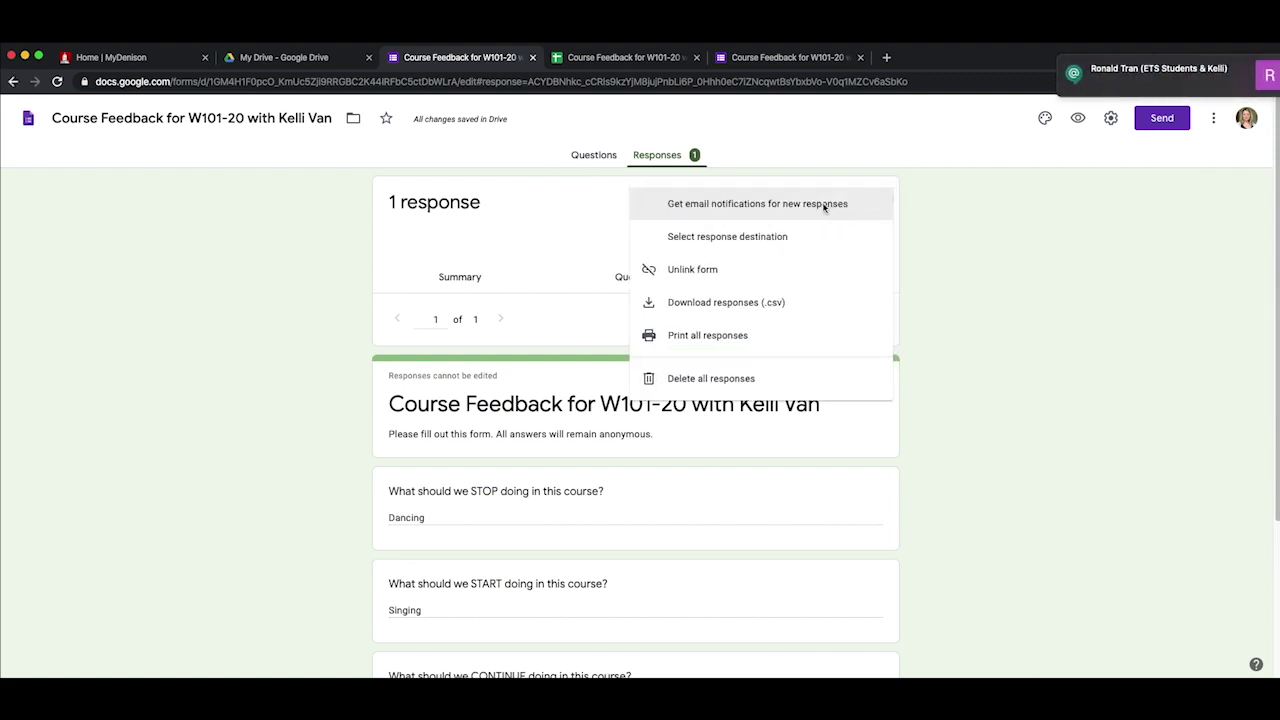
left_click(764, 211)
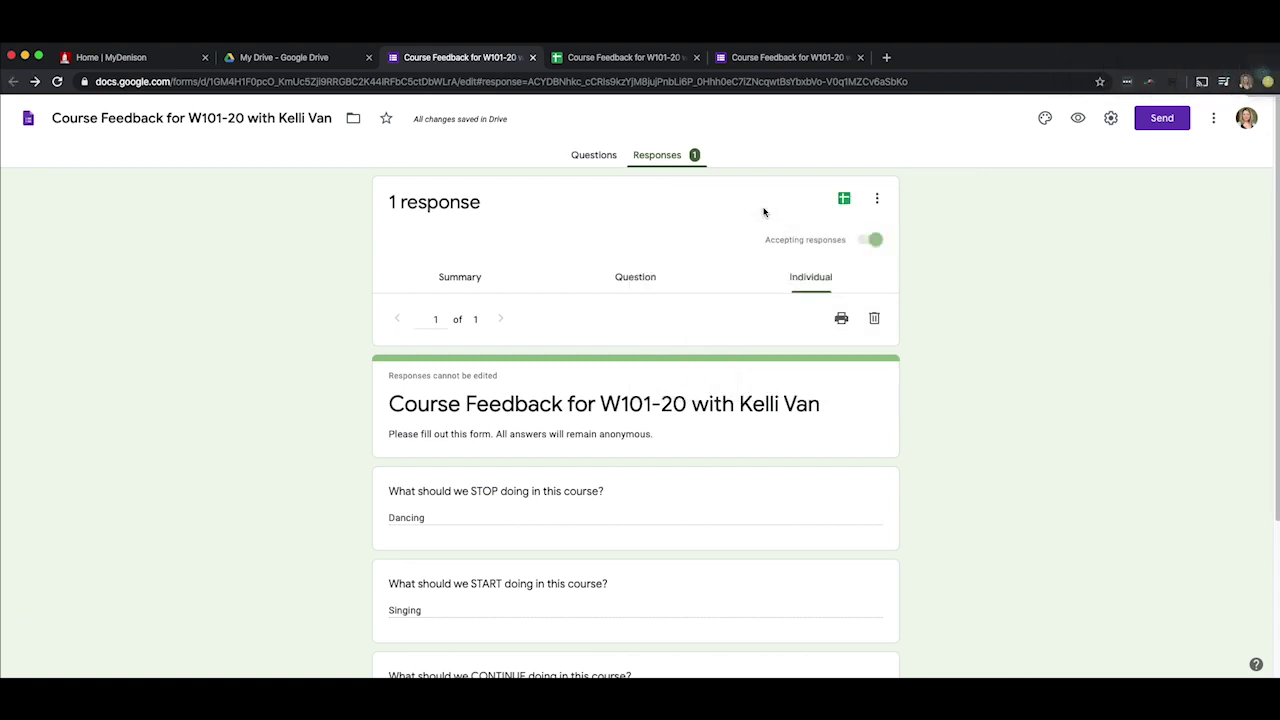